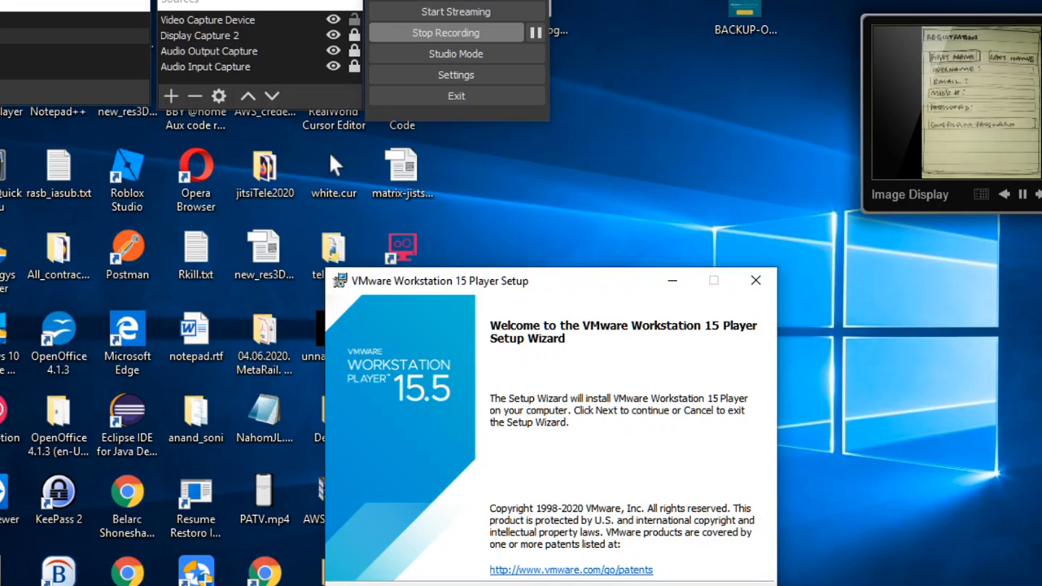
Step: Advance the Player setup wizard from its Welcome page to the End-User License Agreement
{"action": "key", "text": "Return"}
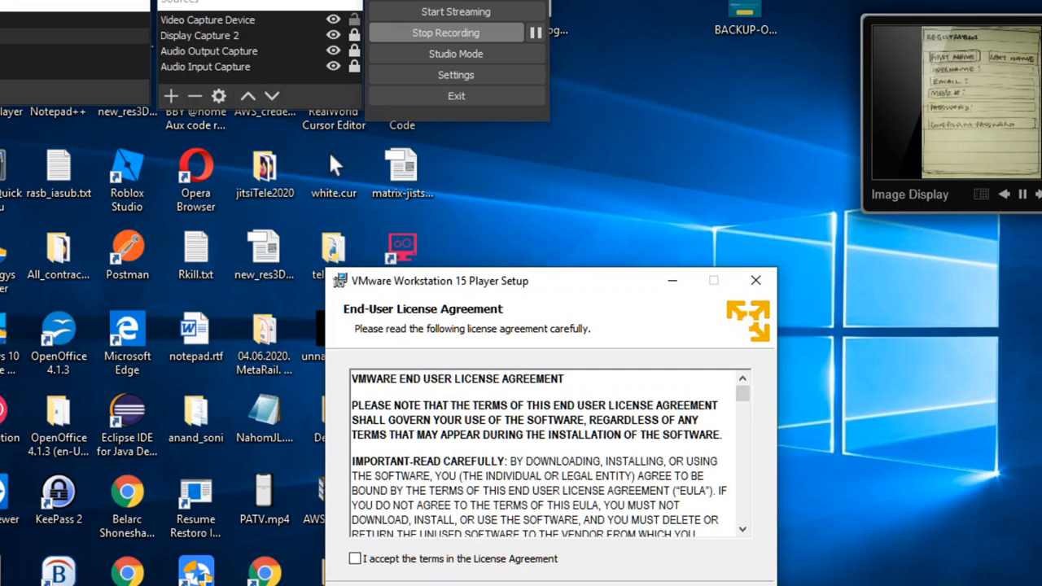
Step: Accept the license agreement terms and continue to the Custom Setup page
{"action": "left_click", "coordinate": [357, 560]}
{"action": "key", "text": "Return"}
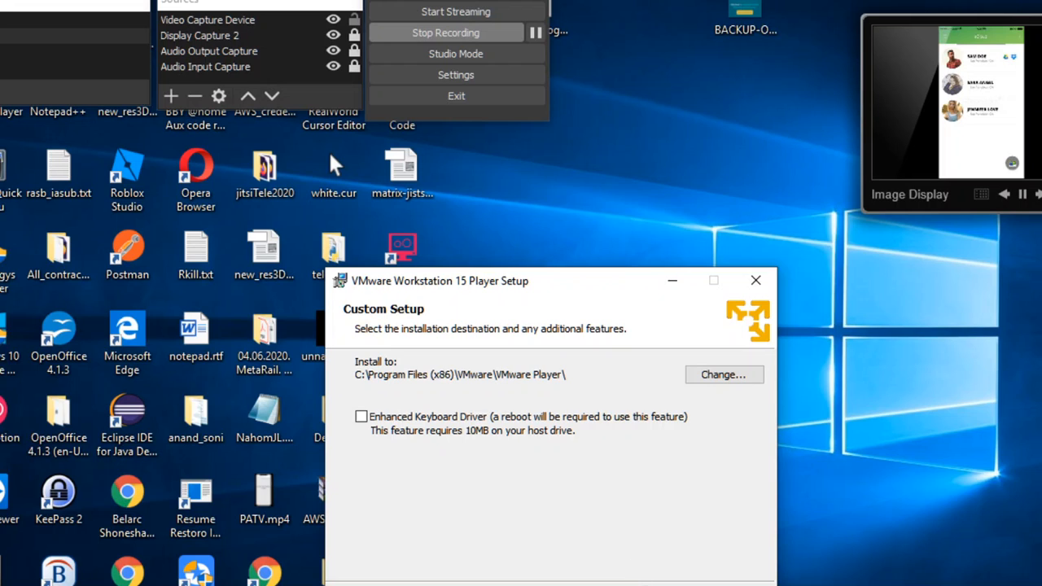
Step: Keep the default install path, user experience settings, and Desktop and Start Menu shortcuts
{"action": "key", "text": "Return"}
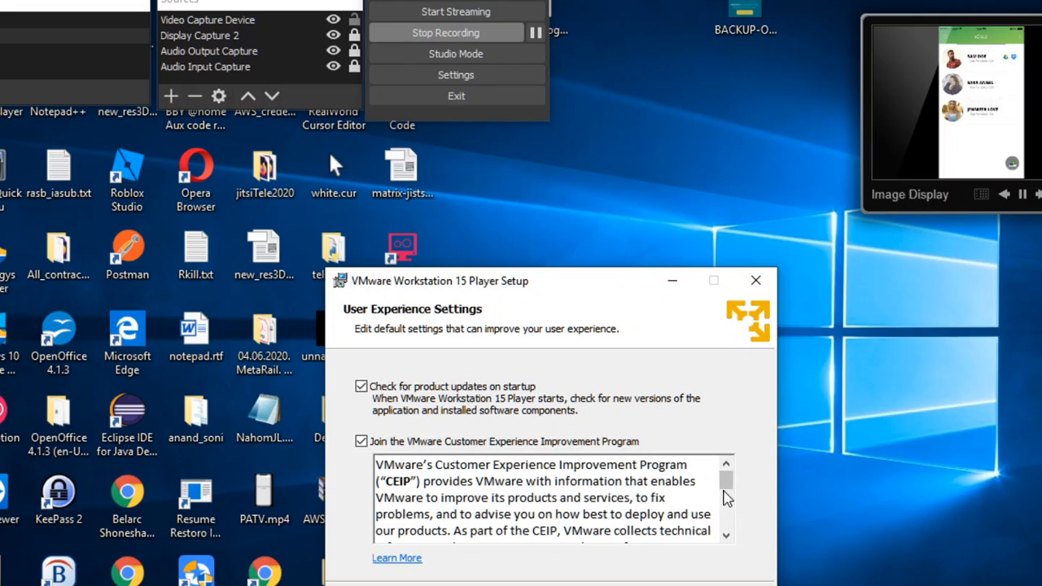
{"action": "left_click_drag", "start_coordinate": [727, 498], "coordinate": [727, 531]}
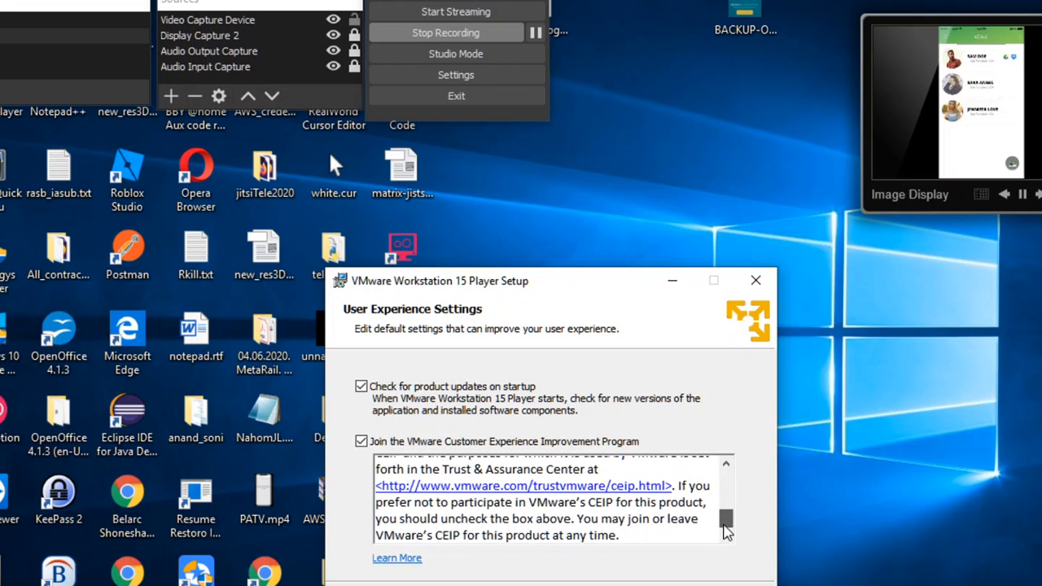
{"action": "key", "text": "Return"}
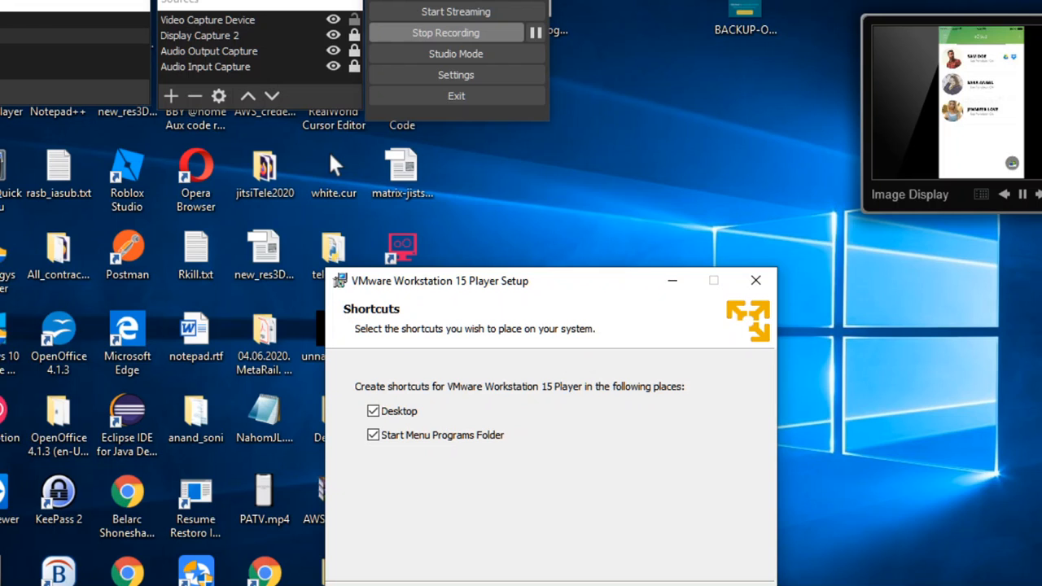
{"action": "left_click", "coordinate": [648, 584]}
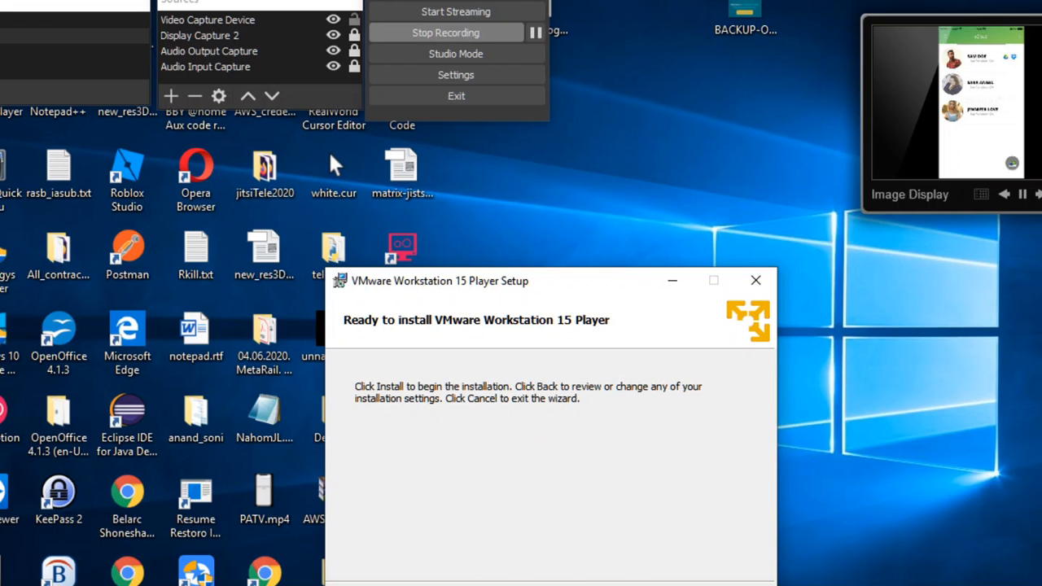
Step: Start installing Player, move its progress window to the top, and bring up File Explorer
{"action": "left_click", "coordinate": [648, 584]}
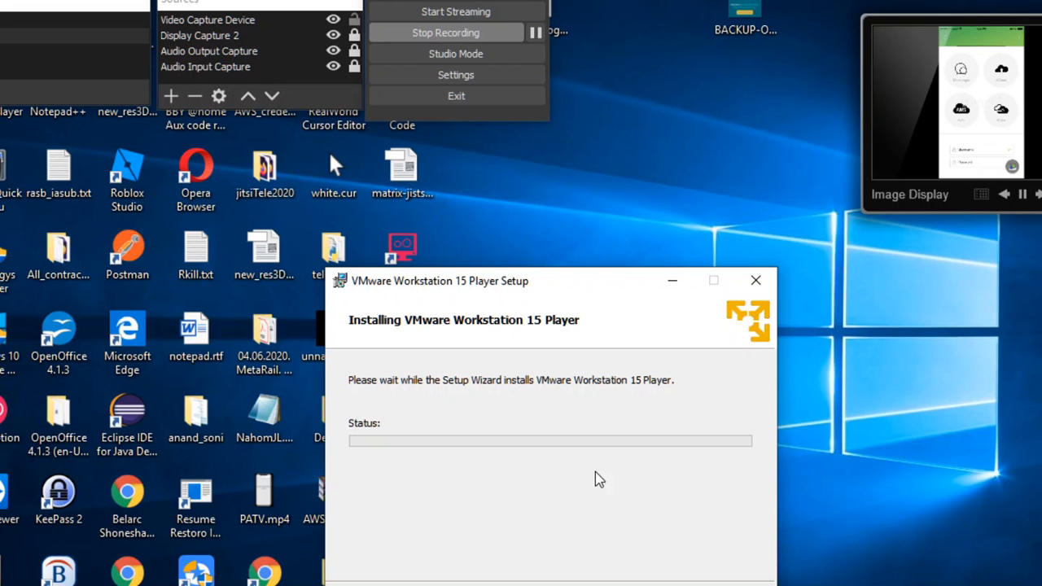
{"action": "left_click_drag", "start_coordinate": [574, 285], "coordinate": [717, 128]}
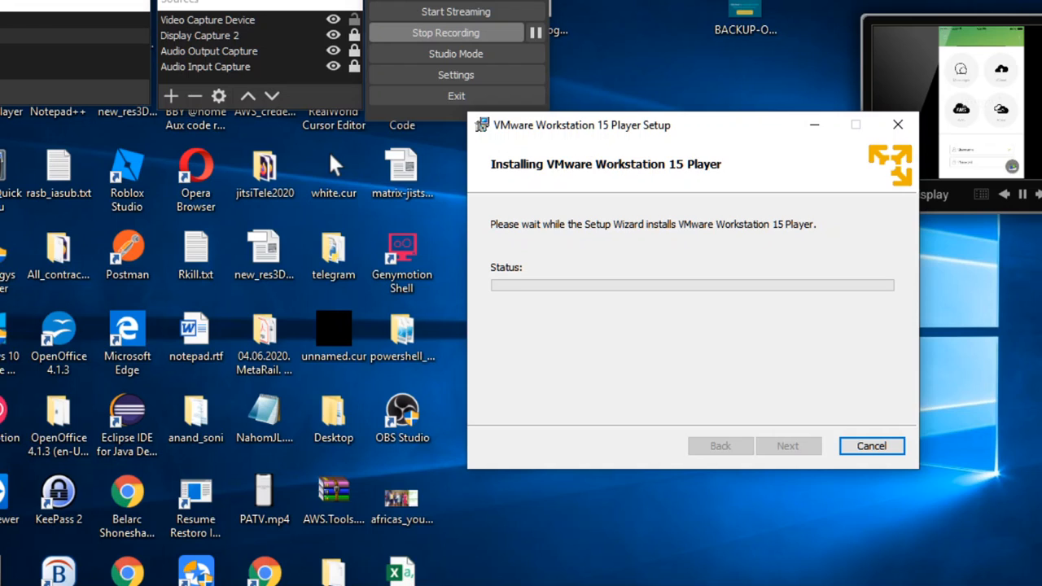
{"action": "left_click", "coordinate": [495, 583]}
Step: Open the Downloads folder in File Explorer, scroll through its files, and focus the search box
{"action": "left_click", "coordinate": [395, 561]}
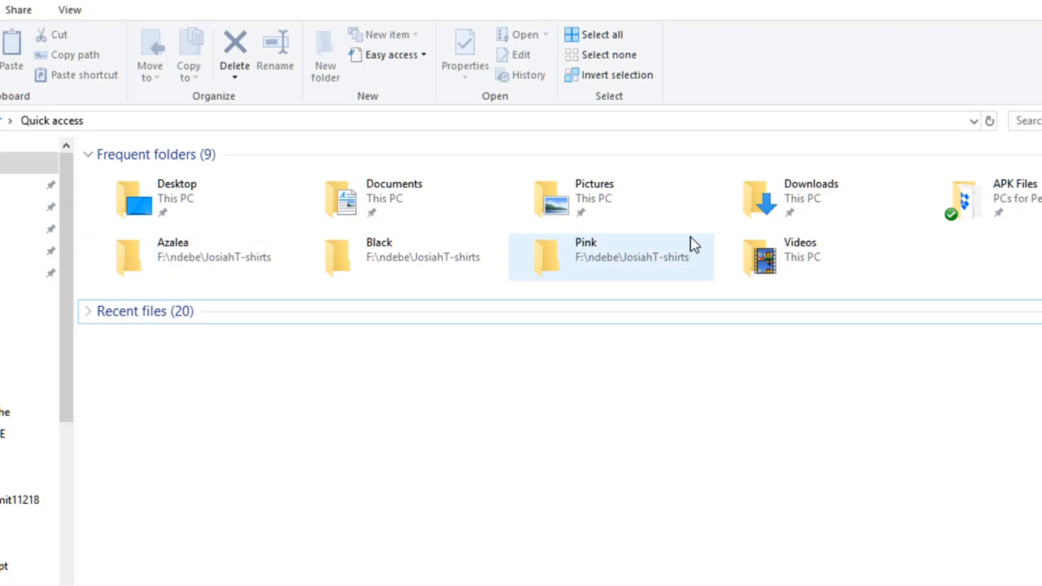
{"action": "double_click", "coordinate": [825, 189]}
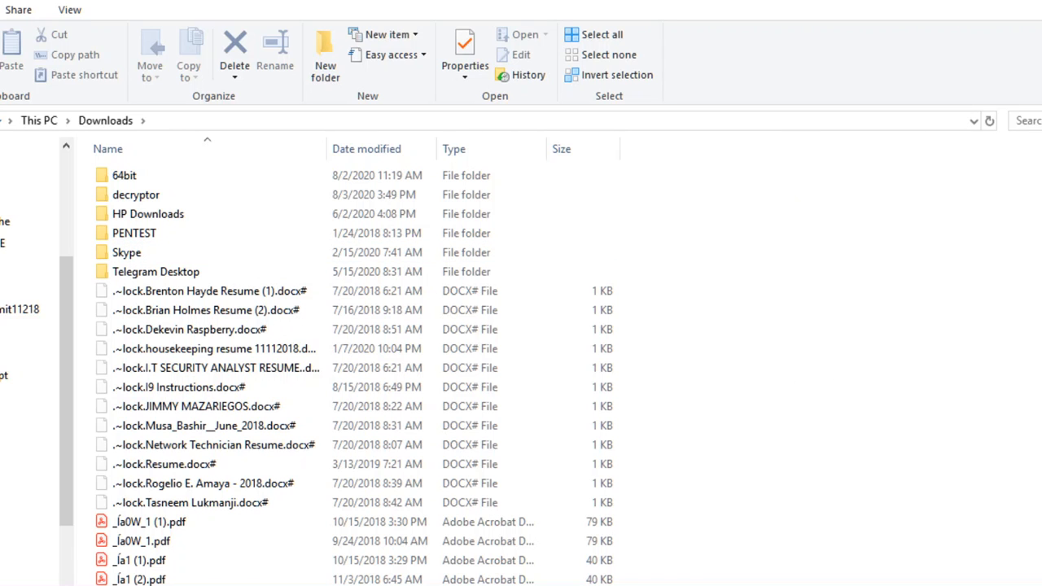
{"action": "scroll", "coordinate": [568, 373], "scroll_direction": "down", "scroll_amount": 9}
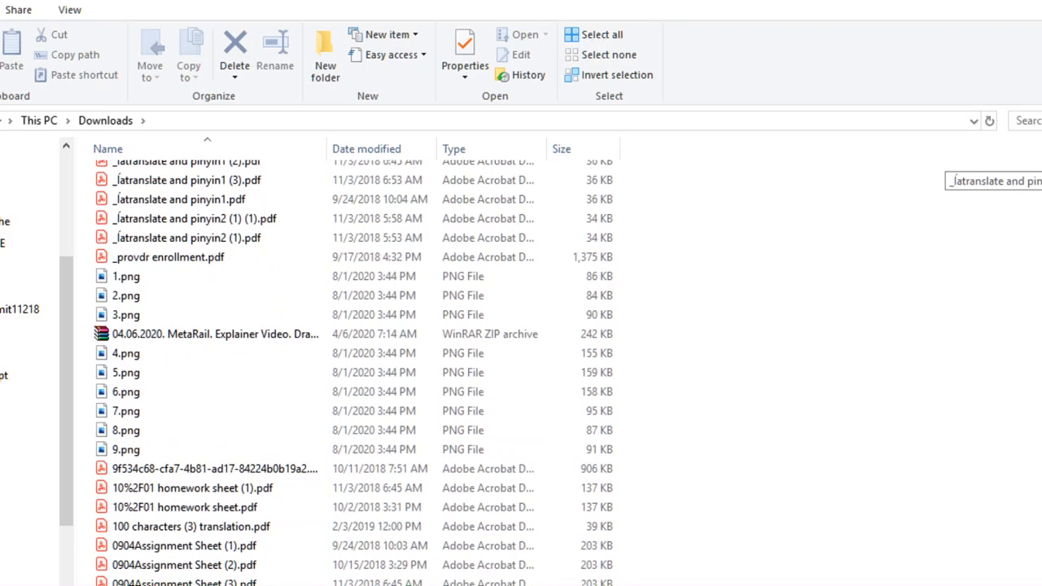
{"action": "scroll", "coordinate": [354, 373], "scroll_direction": "down", "scroll_amount": 6}
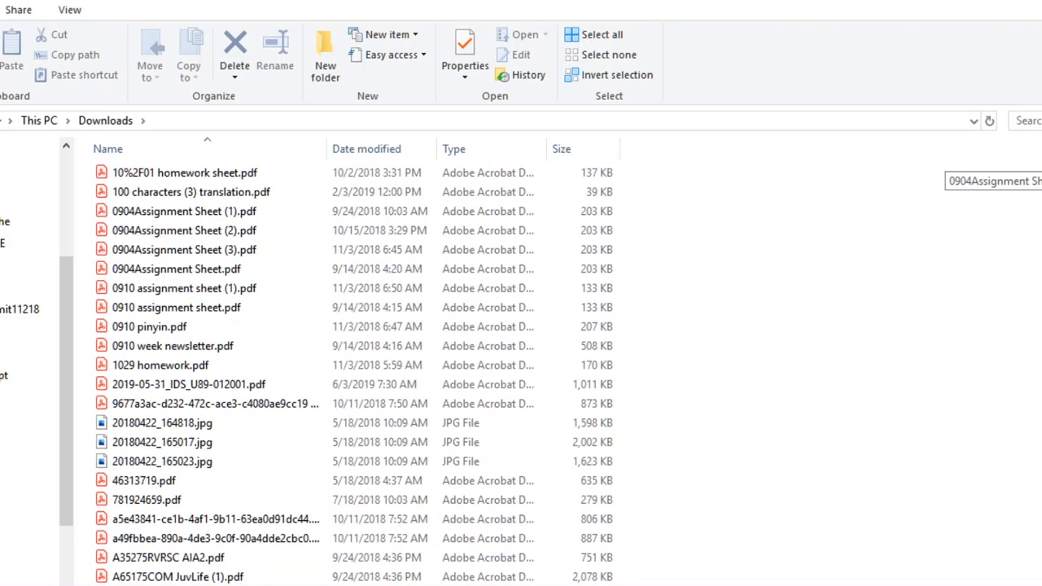
{"action": "scroll", "coordinate": [358, 366], "scroll_direction": "down", "scroll_amount": 3}
{"action": "scroll", "coordinate": [563, 373], "scroll_direction": "down", "scroll_amount": 4}
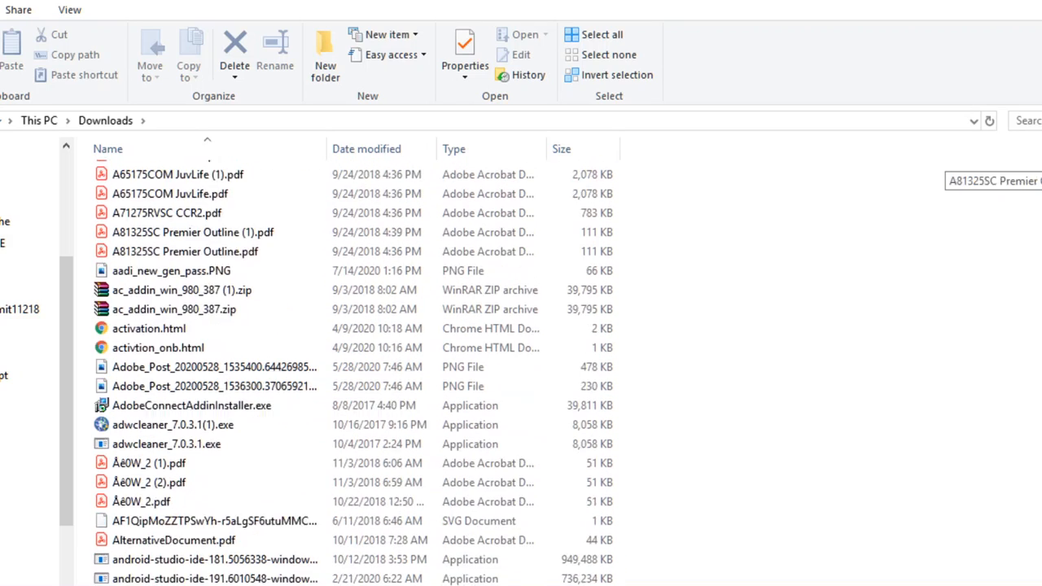
{"action": "scroll", "coordinate": [354, 372], "scroll_direction": "down", "scroll_amount": 3}
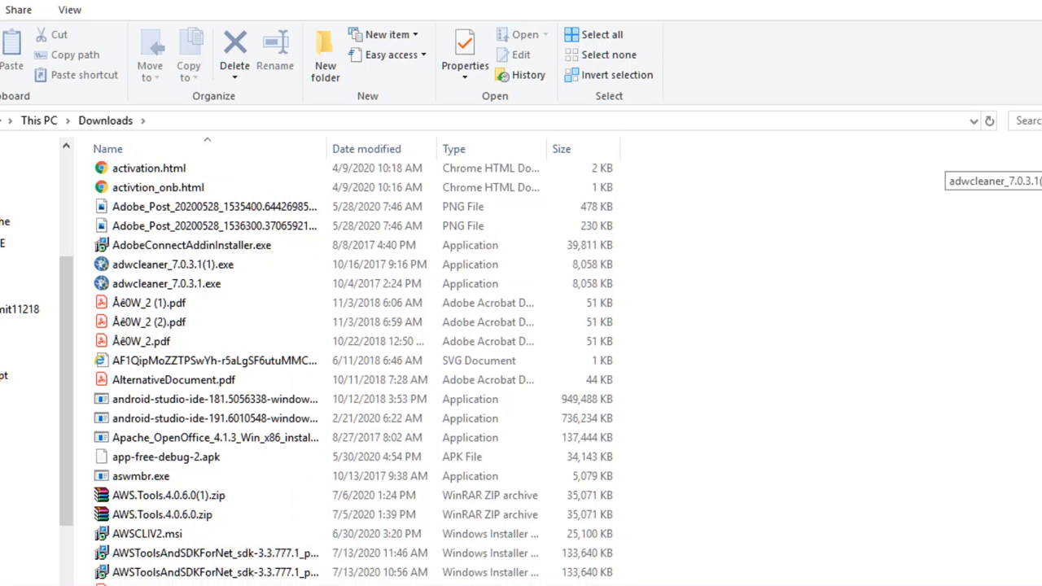
{"action": "left_click", "coordinate": [1035, 122]}
Step: Search the Downloads folder for '.iso', then clear the search
{"action": "type", "text": "."}
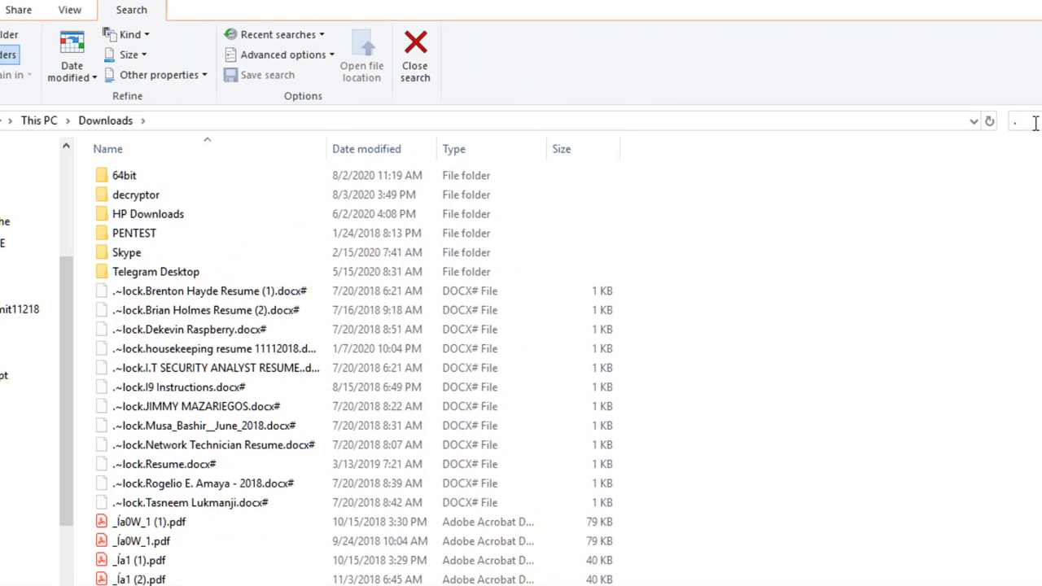
{"action": "type", "text": "iso"}
{"action": "key", "text": "Return"}
{"action": "key", "text": "Escape"}
Step: Search for 'vdi', then edit the search term down to a single dot
{"action": "type", "text": "vdi"}
{"action": "scroll", "coordinate": [953, 159], "scroll_direction": "down", "scroll_amount": 10}
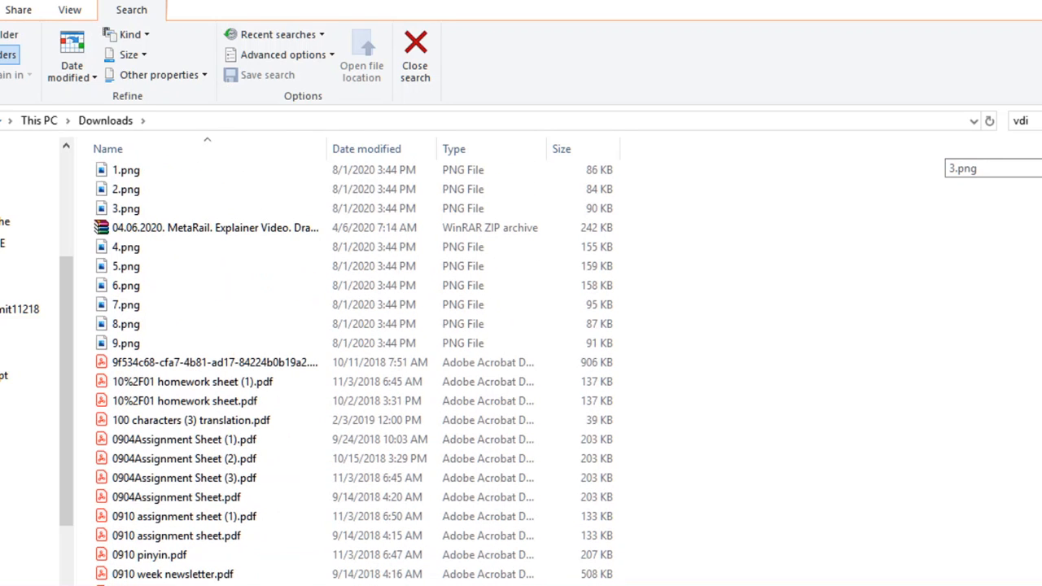
{"action": "scroll", "coordinate": [952, 158], "scroll_direction": "up", "scroll_amount": 10}
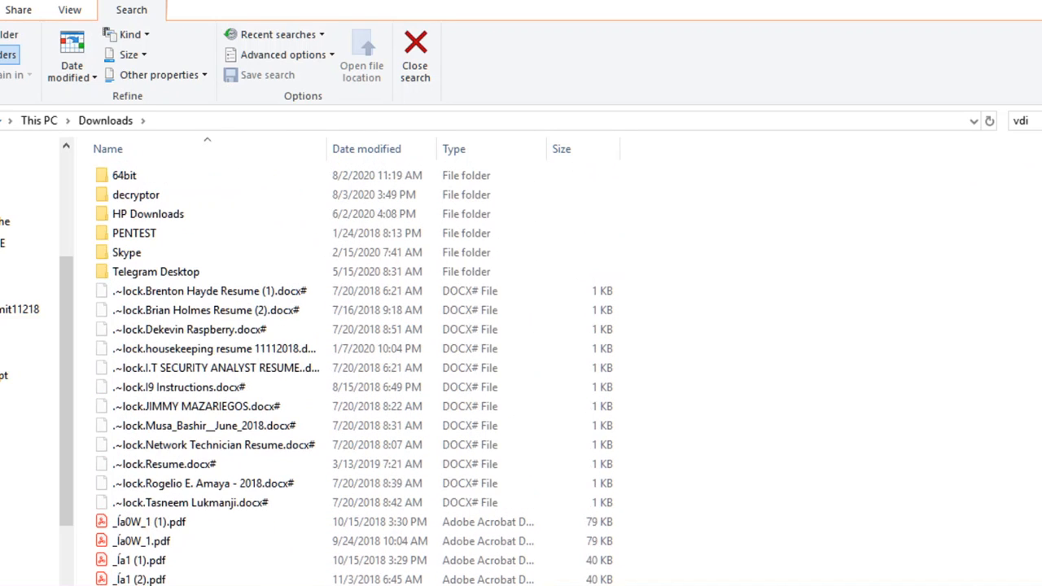
{"action": "left_click", "coordinate": [1017, 122]}
{"action": "left_click", "coordinate": [1016, 122]}
{"action": "type", "text": "."}
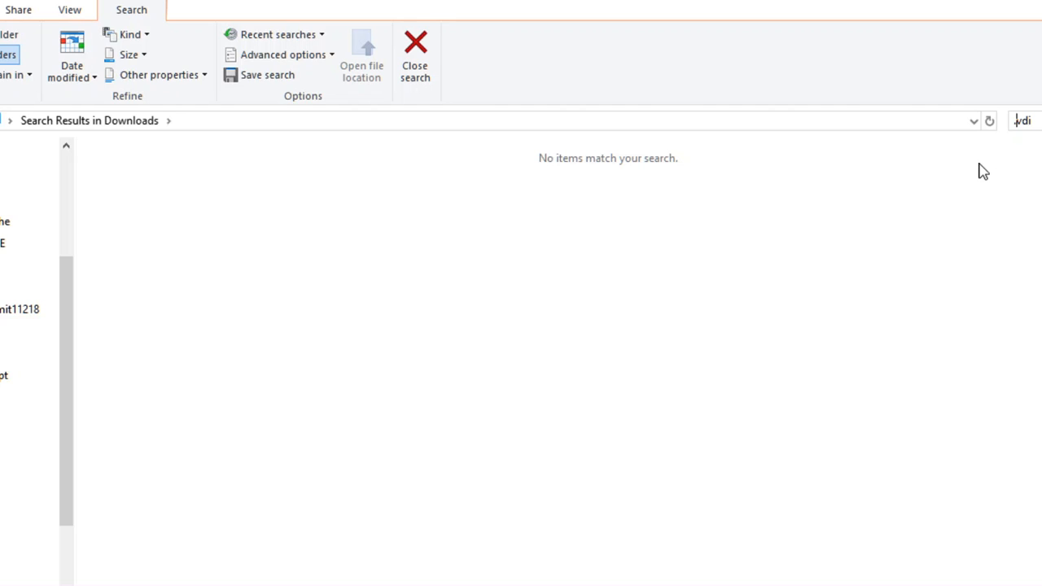
{"action": "key", "text": "Delete"}
{"action": "key", "text": "Delete"}
{"action": "key", "text": "Delete"}
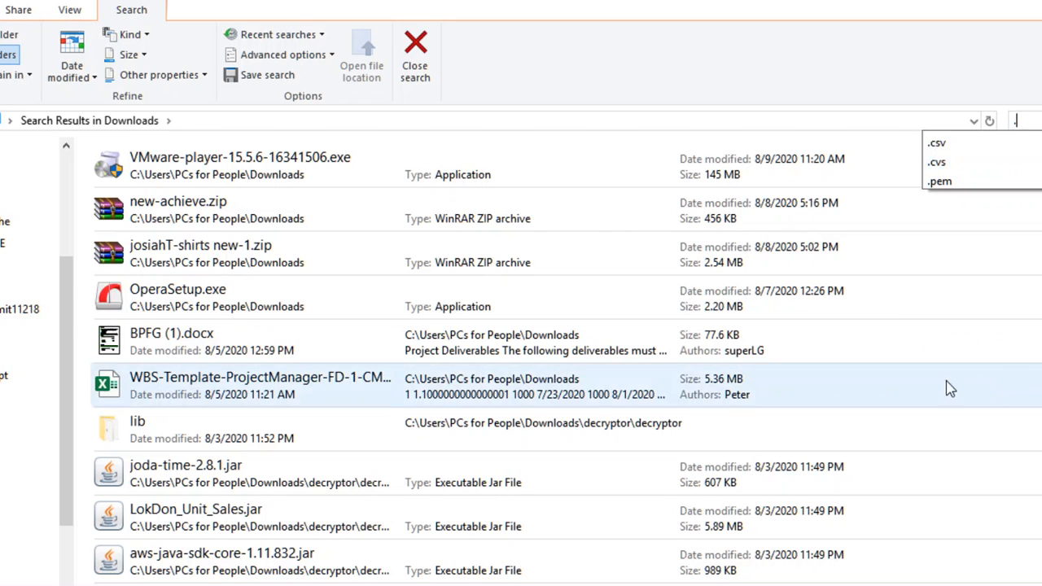
Step: Scroll through the Downloads search results and move the Player installer window further left
{"action": "scroll", "coordinate": [521, 358], "scroll_direction": "down", "scroll_amount": 1}
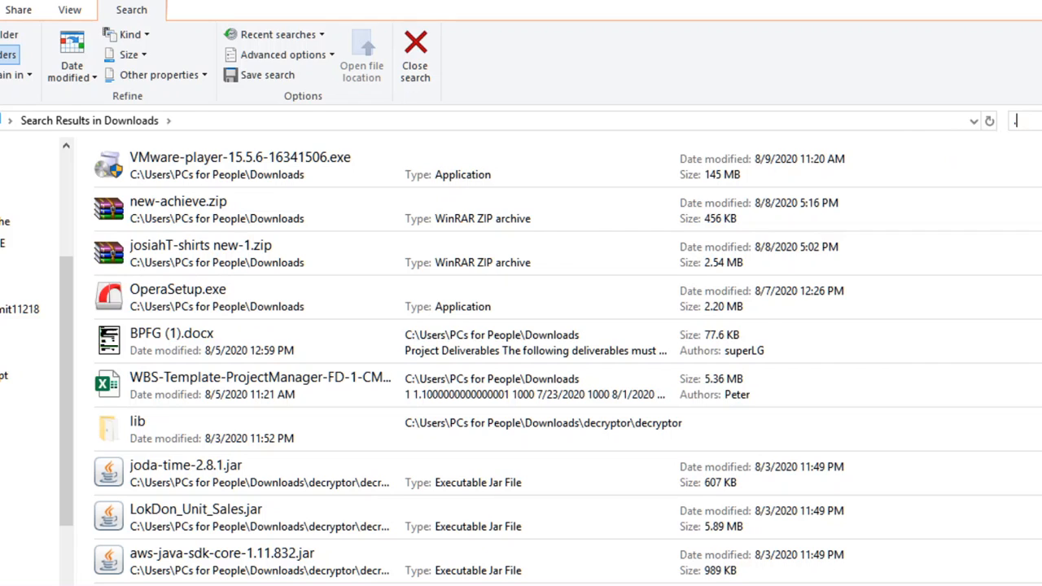
{"action": "scroll", "coordinate": [521, 358], "scroll_direction": "down", "scroll_amount": 1}
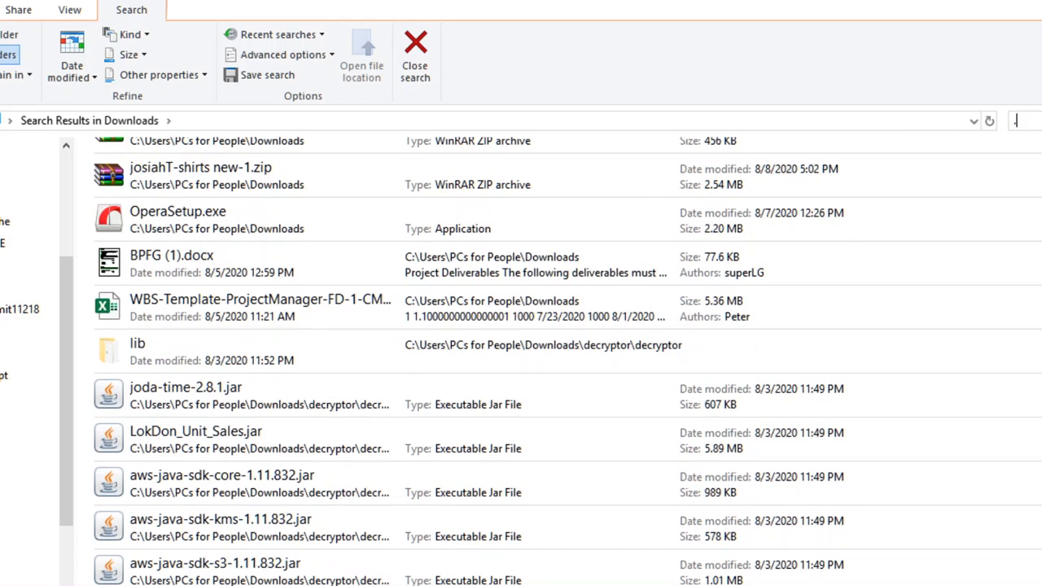
{"action": "scroll", "coordinate": [521, 358], "scroll_direction": "down", "scroll_amount": 10}
{"action": "scroll", "coordinate": [521, 358], "scroll_direction": "up", "scroll_amount": 3}
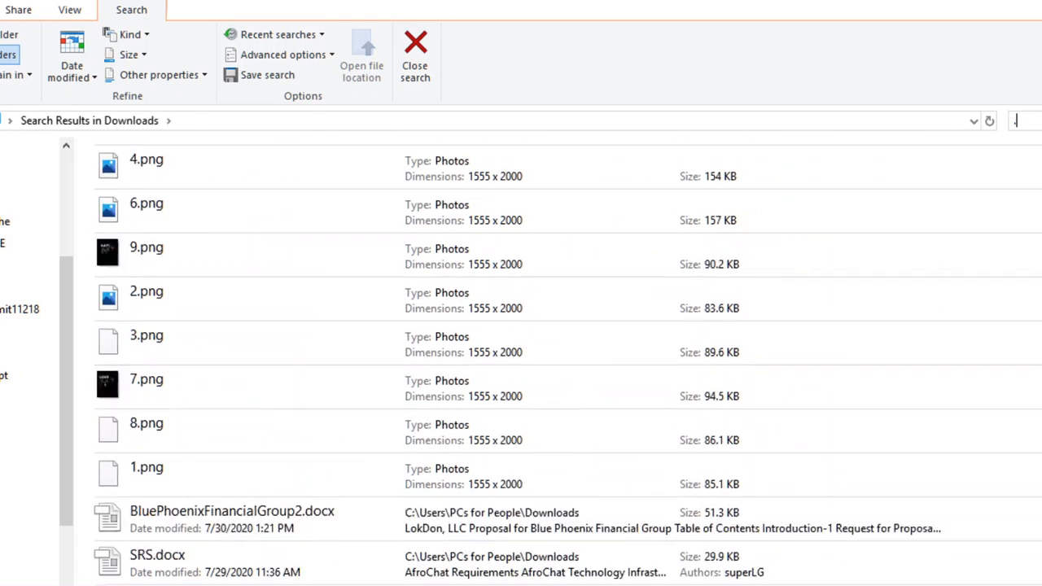
{"action": "scroll", "coordinate": [568, 362], "scroll_direction": "up", "scroll_amount": 5}
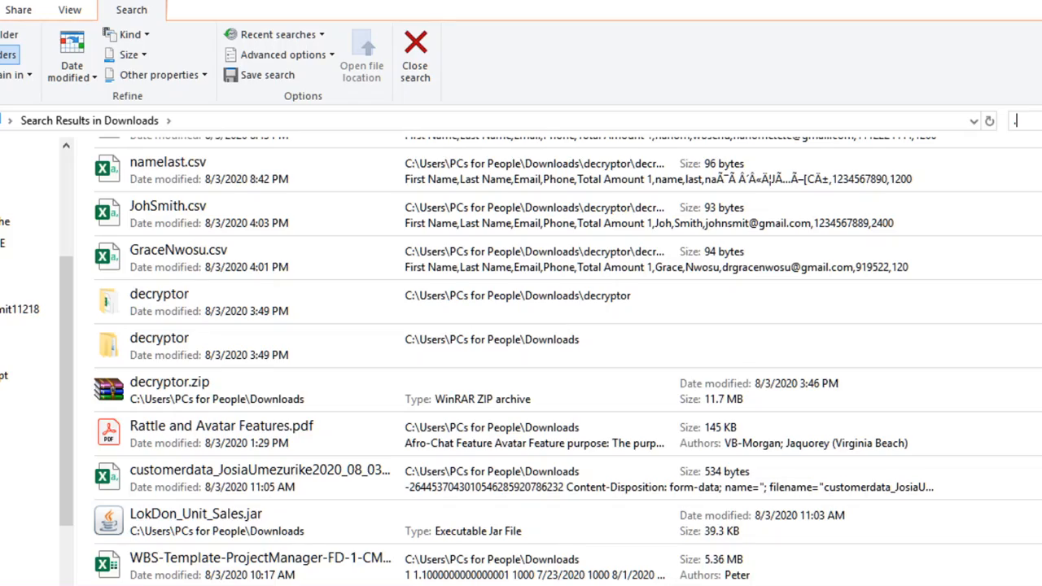
{"action": "scroll", "coordinate": [568, 361], "scroll_direction": "down", "scroll_amount": 8}
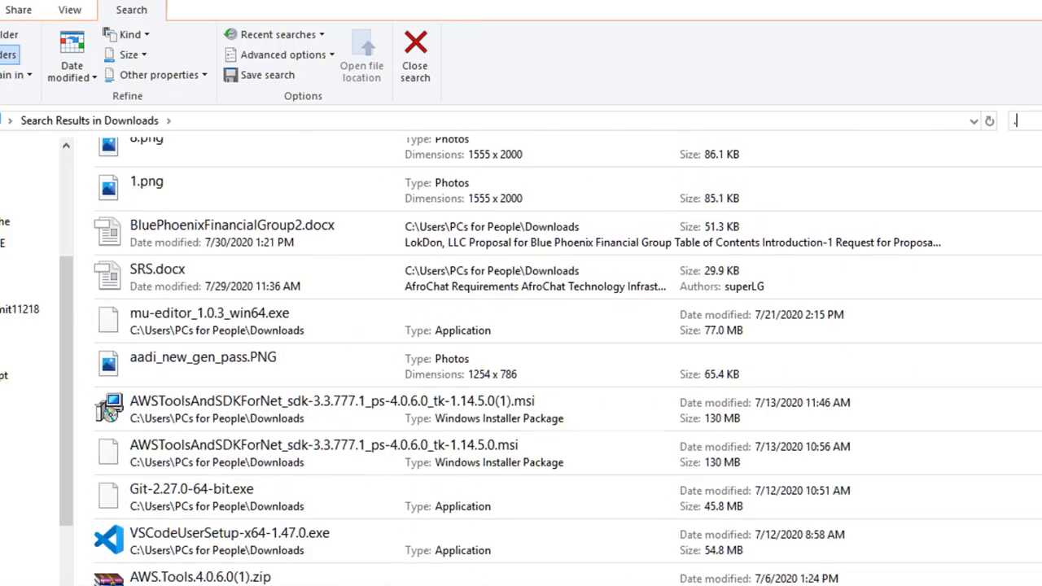
{"action": "scroll", "coordinate": [568, 362], "scroll_direction": "down", "scroll_amount": 5}
{"action": "scroll", "coordinate": [568, 362], "scroll_direction": "up", "scroll_amount": 15}
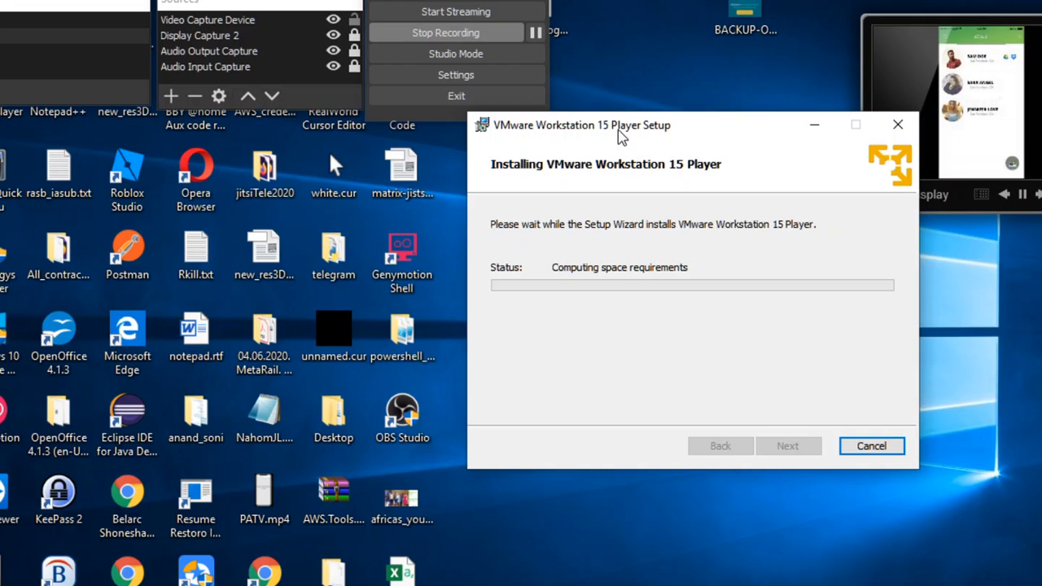
{"action": "left_click_drag", "start_coordinate": [619, 135], "coordinate": [490, 129]}
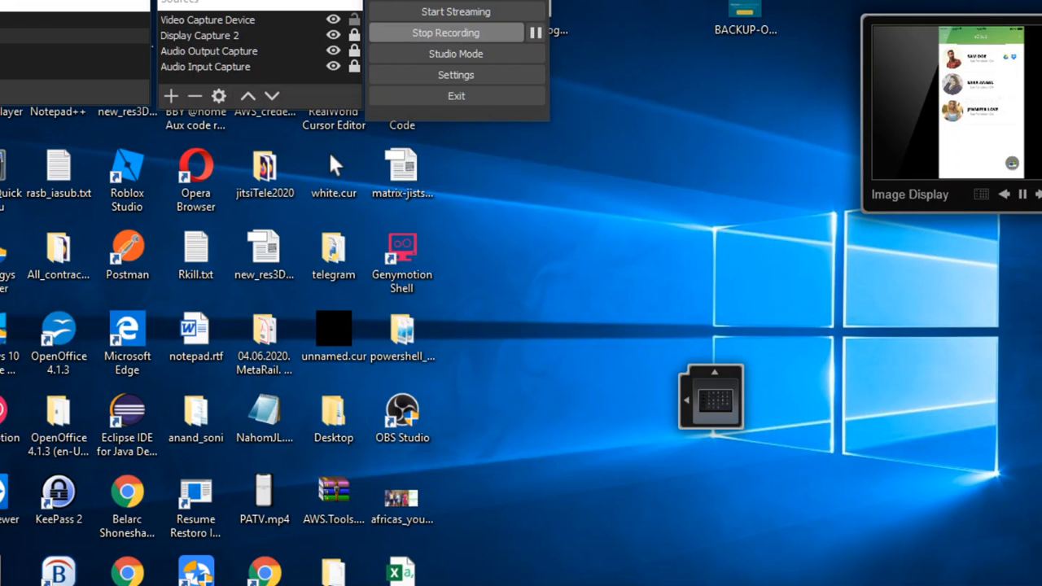
Step: Bring the Downloads window forward, scroll down to the VMware-player installer, and return to the top
{"action": "mouse_move", "coordinate": [494, 582]}
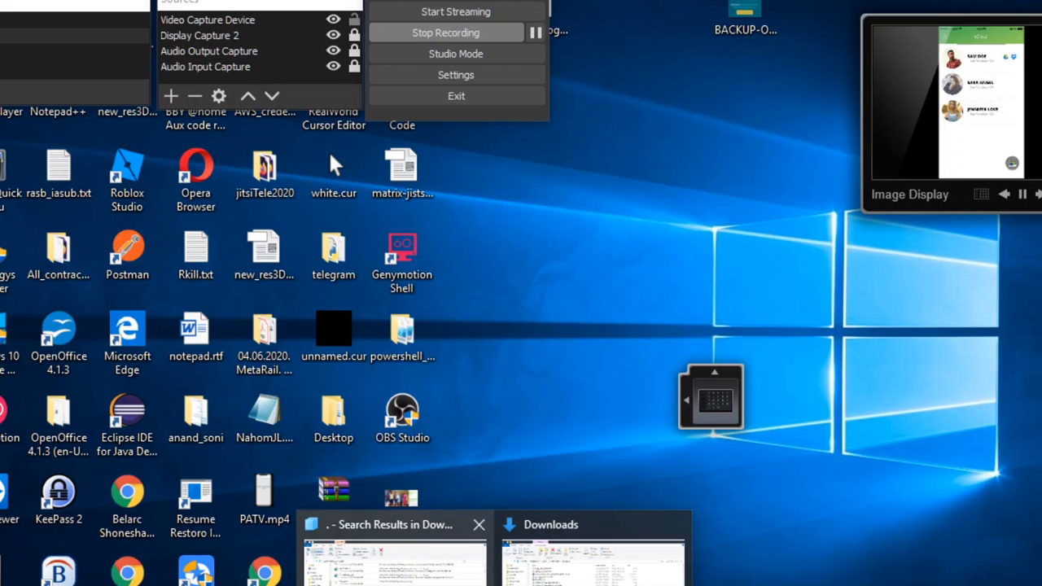
{"action": "left_click", "coordinate": [594, 566]}
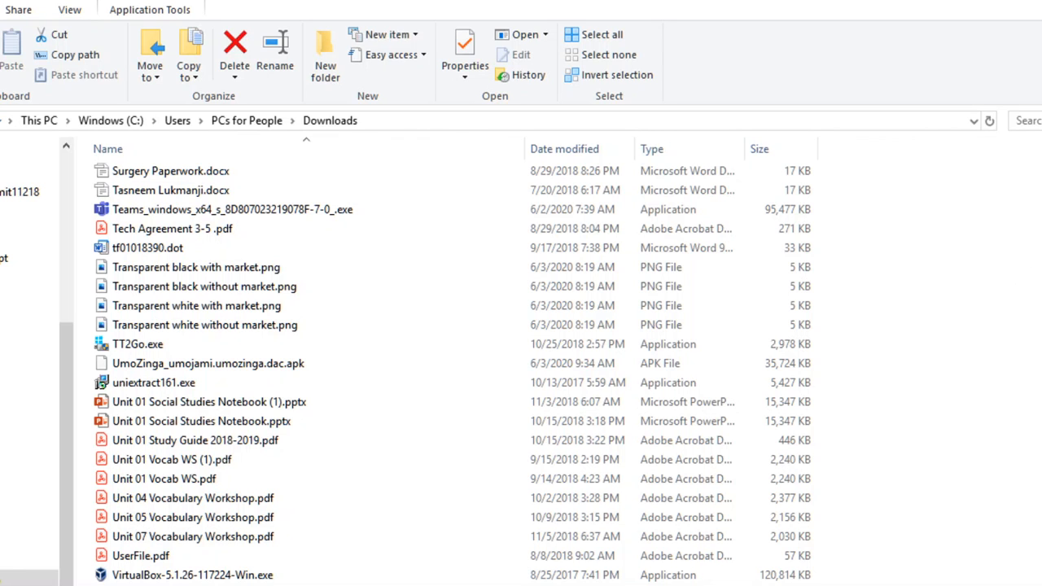
{"action": "scroll", "coordinate": [566, 373], "scroll_direction": "down", "scroll_amount": 5}
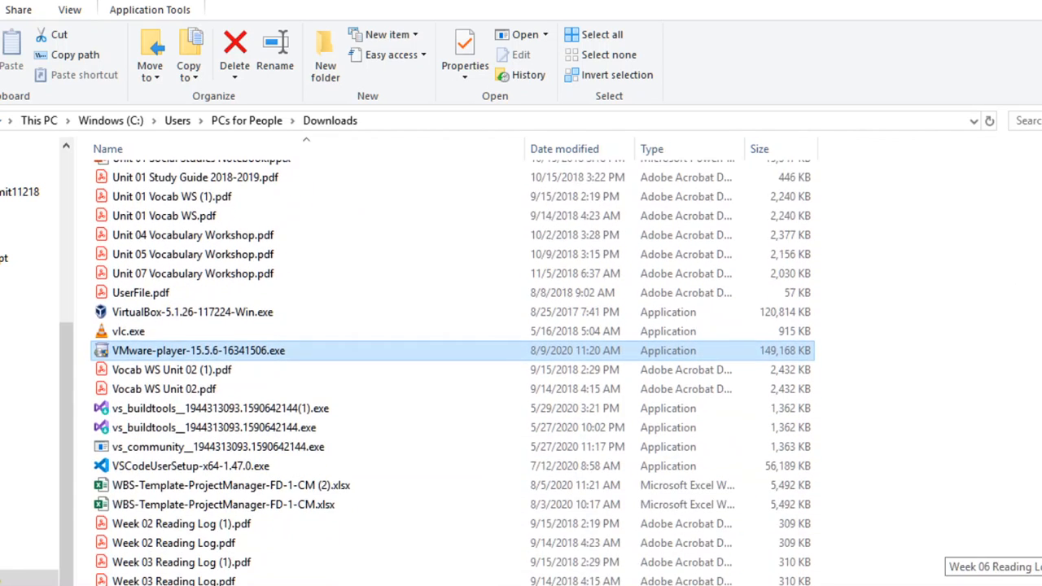
{"action": "scroll", "coordinate": [453, 367], "scroll_direction": "down", "scroll_amount": 2}
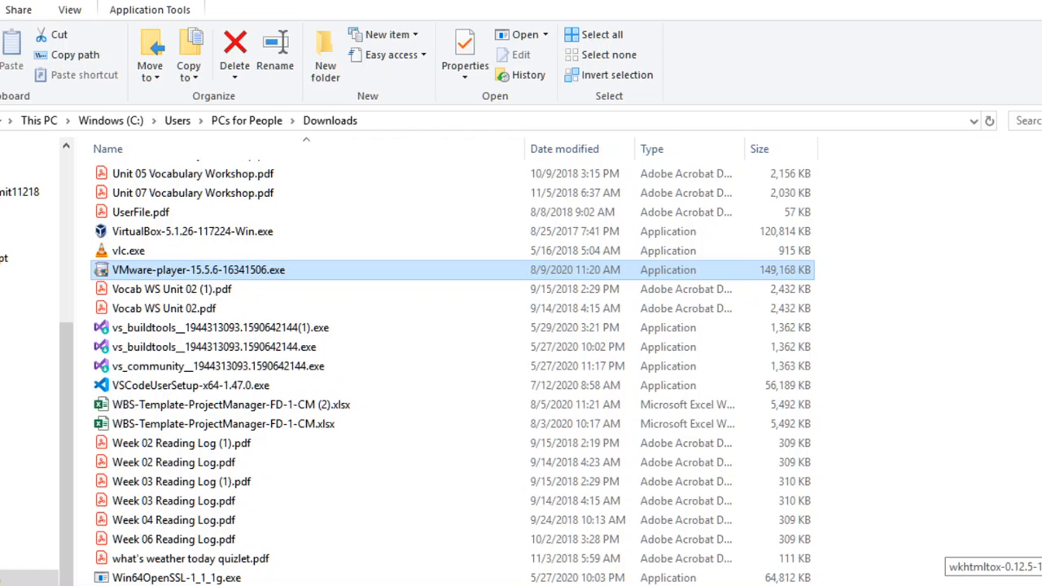
{"action": "scroll", "coordinate": [452, 366], "scroll_direction": "down", "scroll_amount": 2}
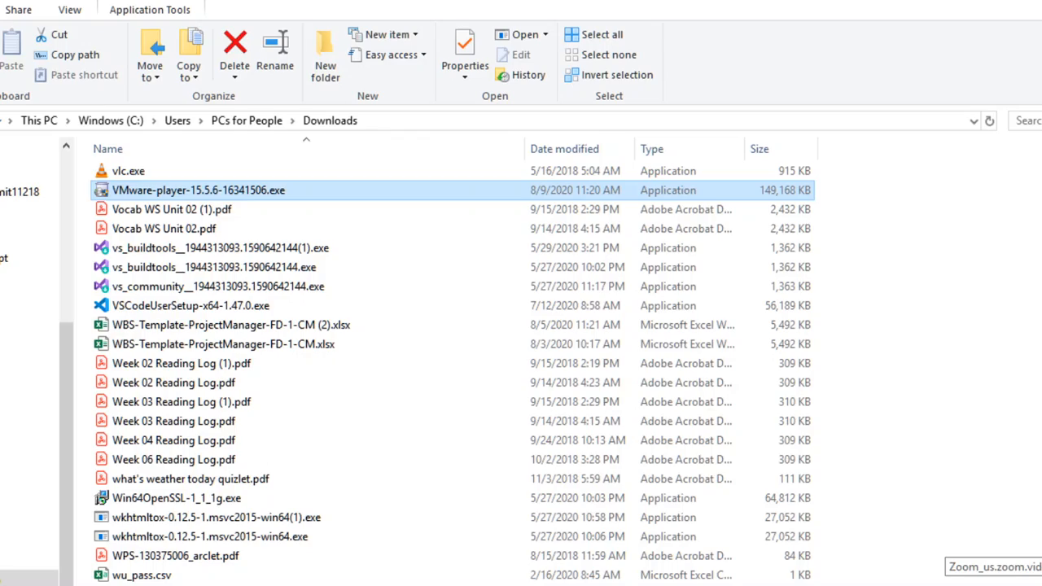
{"action": "scroll", "coordinate": [453, 366], "scroll_direction": "up", "scroll_amount": 20}
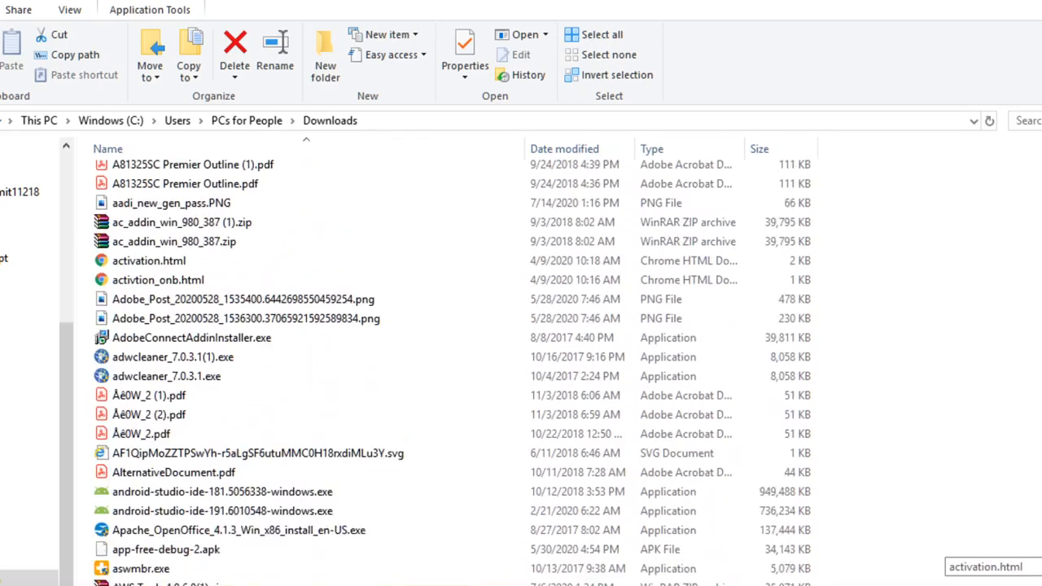
{"action": "scroll", "coordinate": [453, 366], "scroll_direction": "up", "scroll_amount": 20}
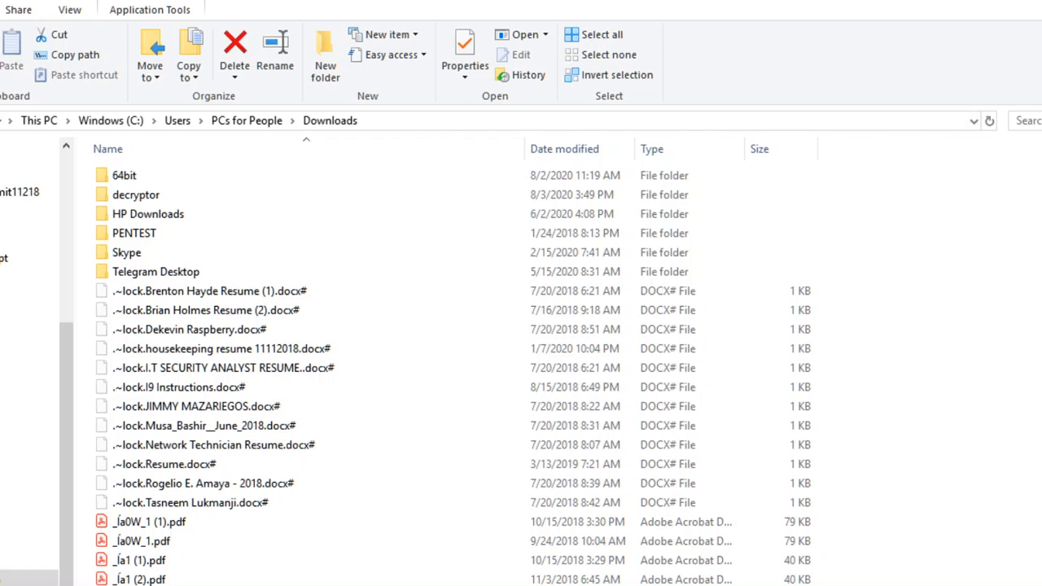
Step: Search Downloads for 'vmdk', then replace the term with 'iso' to list disc images
{"action": "left_click", "coordinate": [1028, 121]}
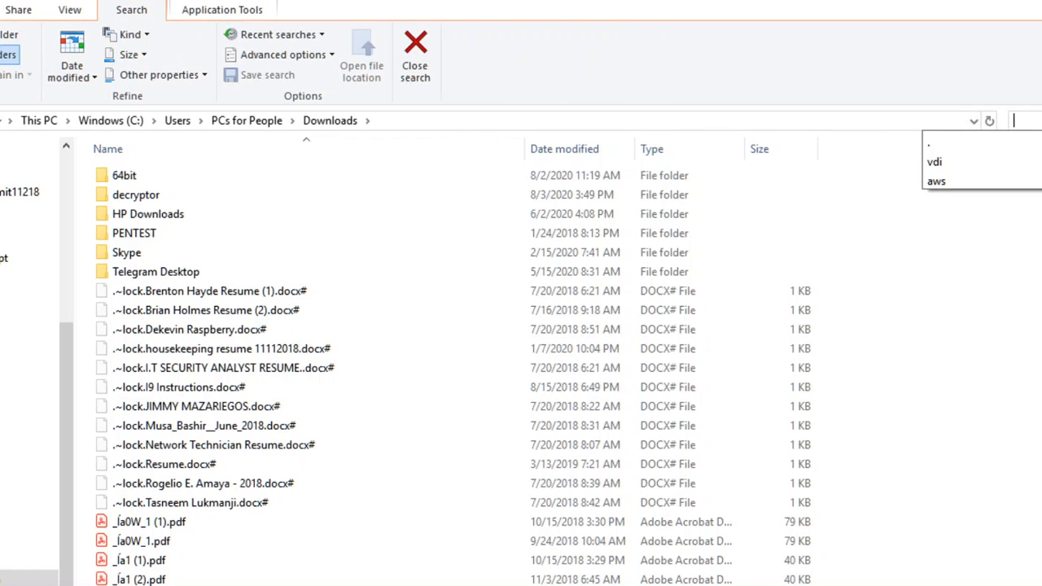
{"action": "type", "text": "vmdk"}
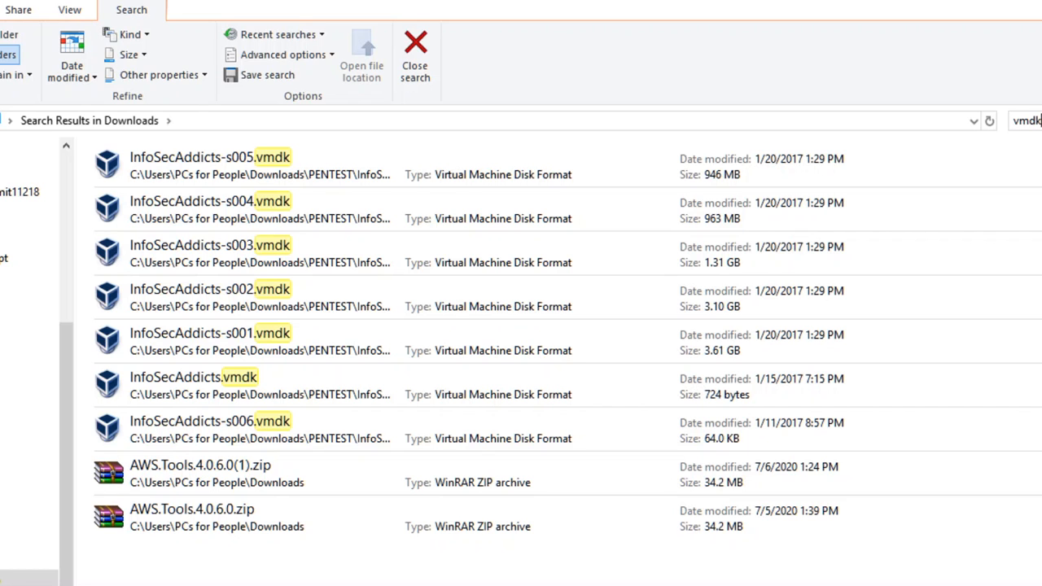
{"action": "key", "text": "BackSpace"}
{"action": "key", "text": "BackSpace"}
{"action": "key", "text": "BackSpace"}
{"action": "key", "text": "BackSpace"}
{"action": "type", "text": "iso"}
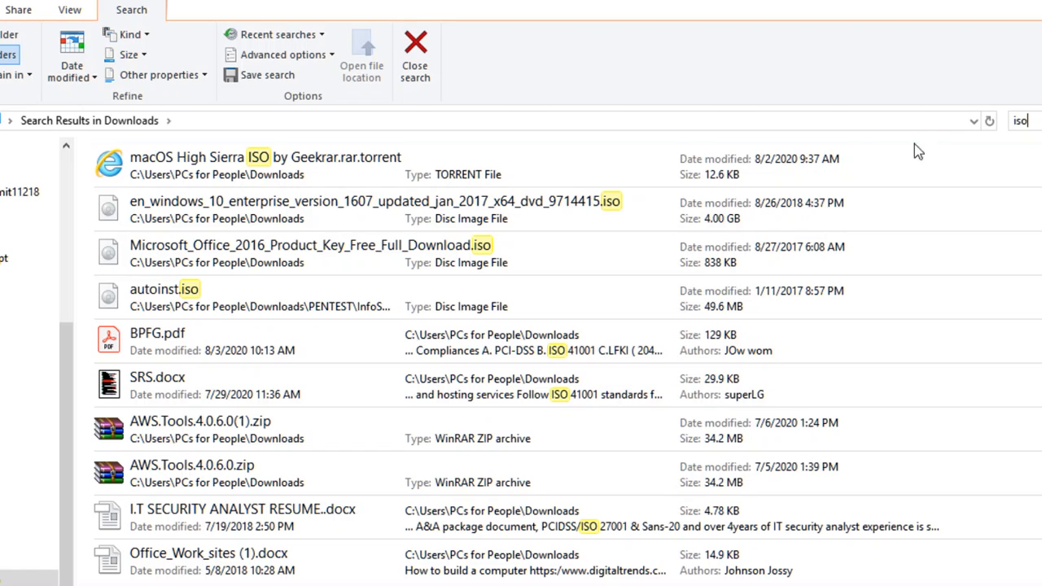
Step: Select the macOS High Sierra ISO result while the Player 15.5 installation finishes
{"action": "left_click", "coordinate": [588, 152]}
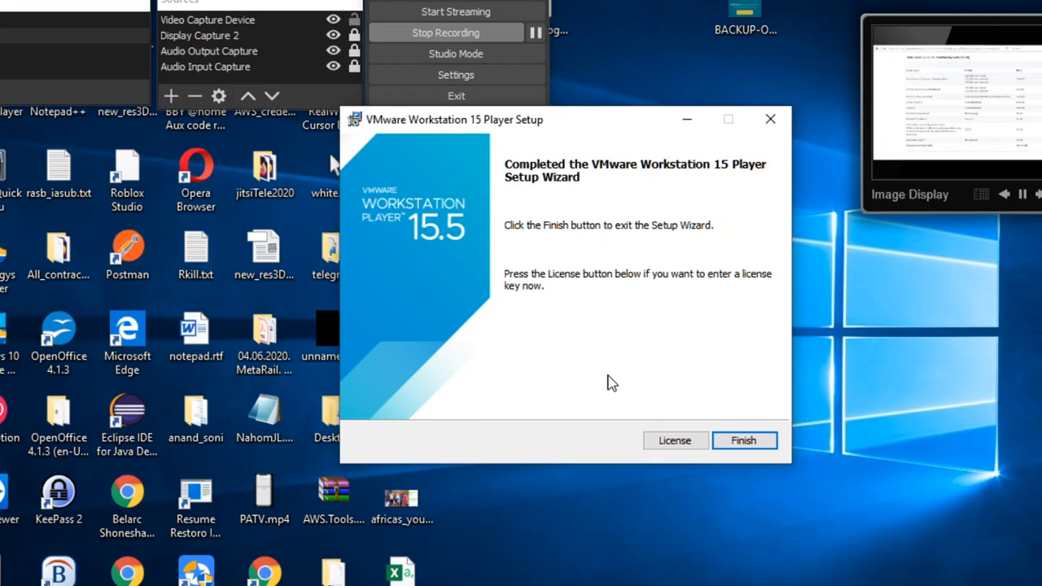
Step: Exit the completed VMware Workstation 15 Player Setup Wizard with Finish
{"action": "left_click", "coordinate": [735, 444]}
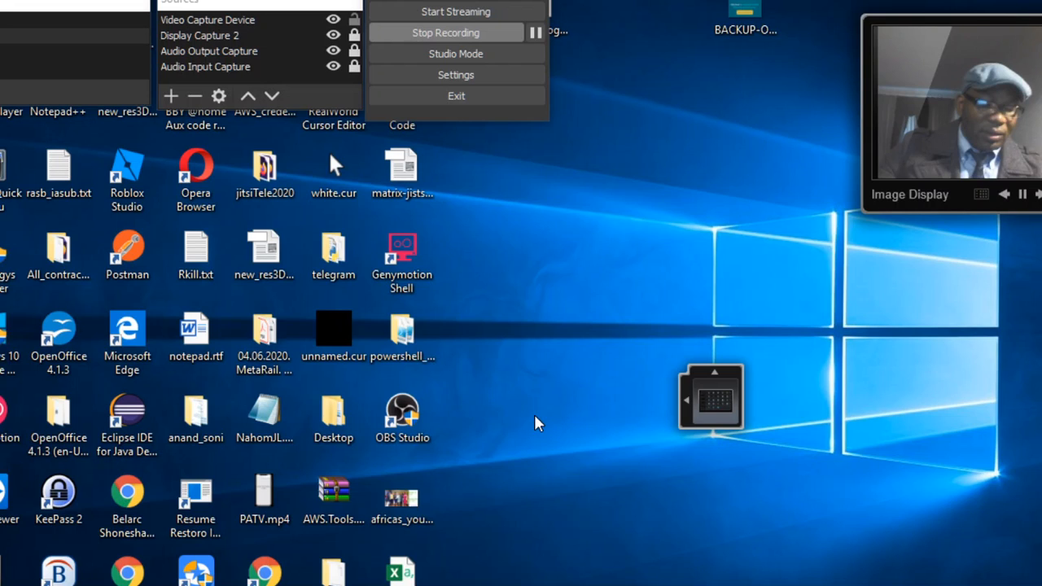
Step: Launch VMware Workstation 15 Player from its entry in the Windows Start menu
{"action": "key", "text": "super"}
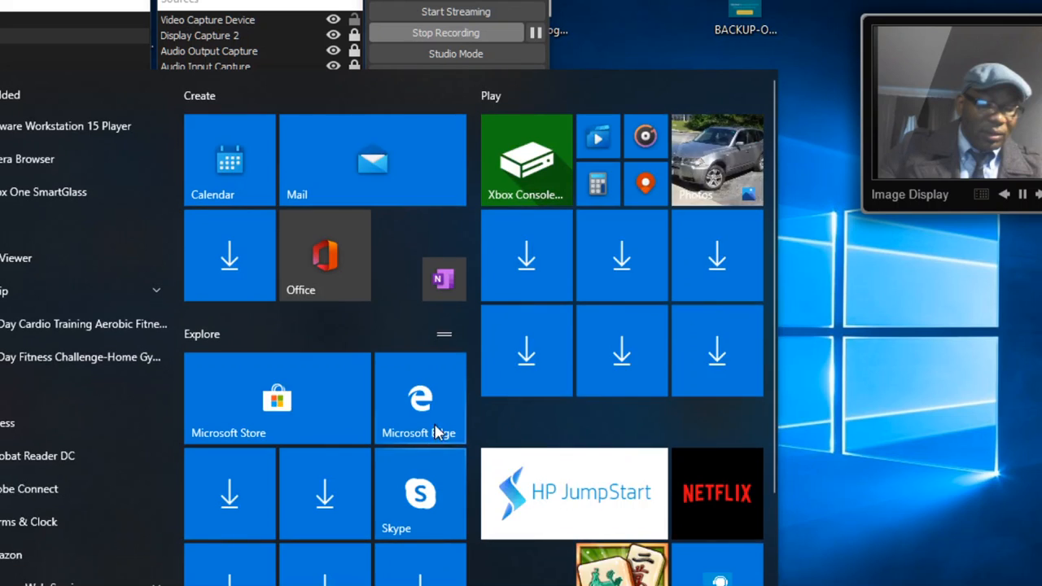
{"action": "left_click", "coordinate": [993, 376]}
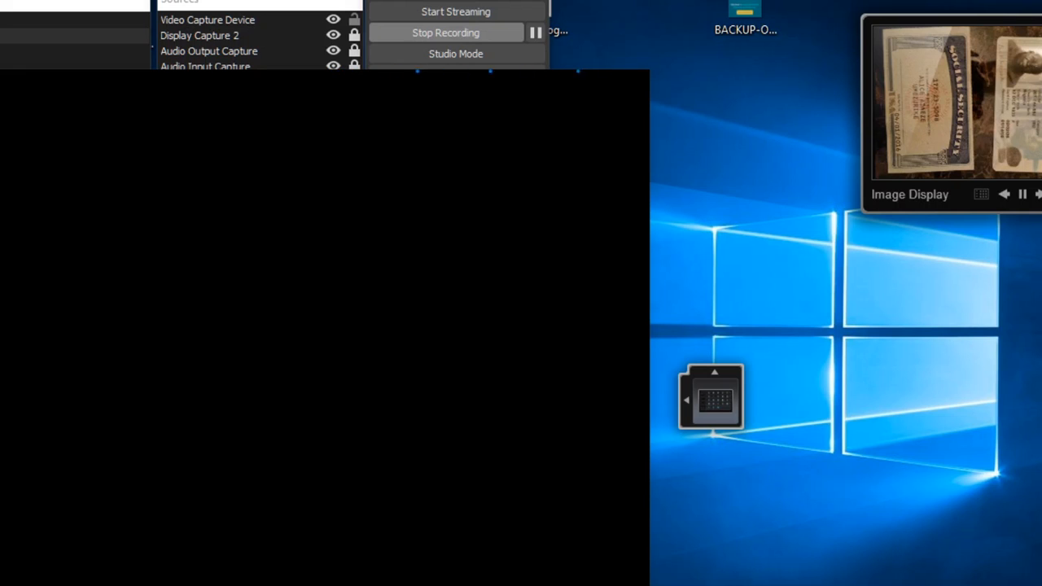
{"action": "key", "text": "super"}
{"action": "key", "text": "super"}
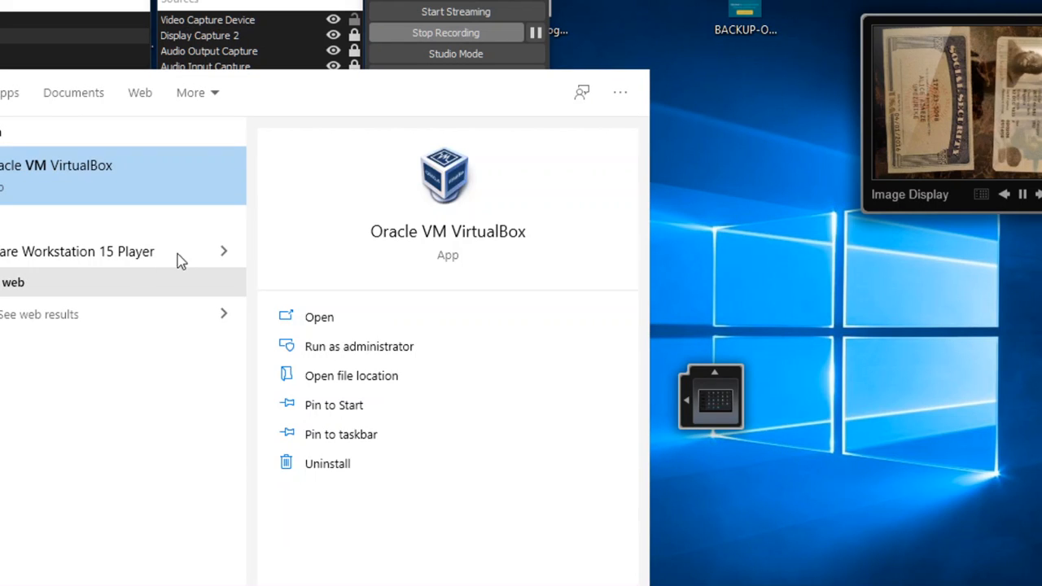
{"action": "left_click", "coordinate": [222, 255]}
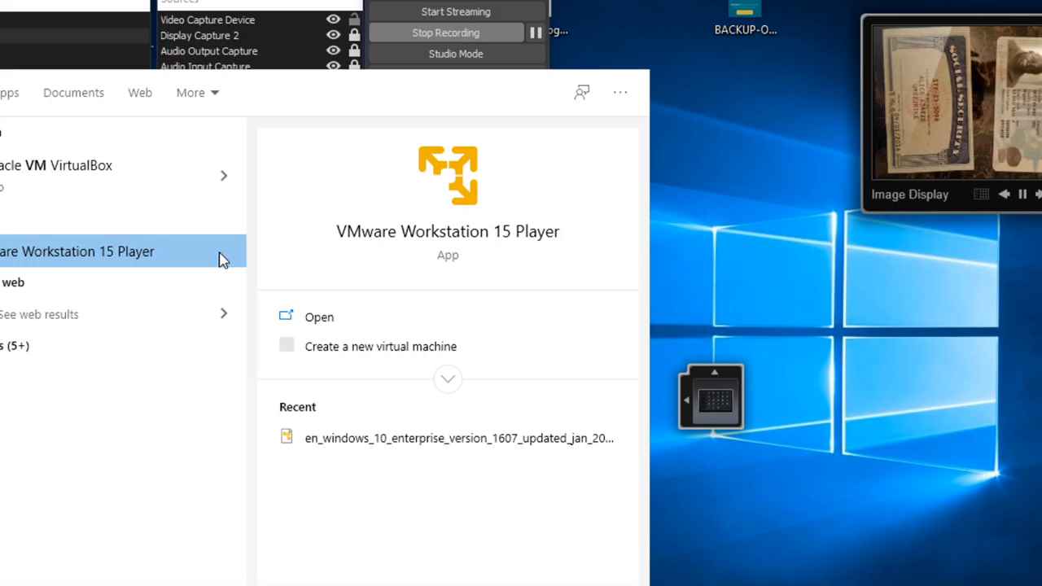
{"action": "left_click", "coordinate": [317, 322]}
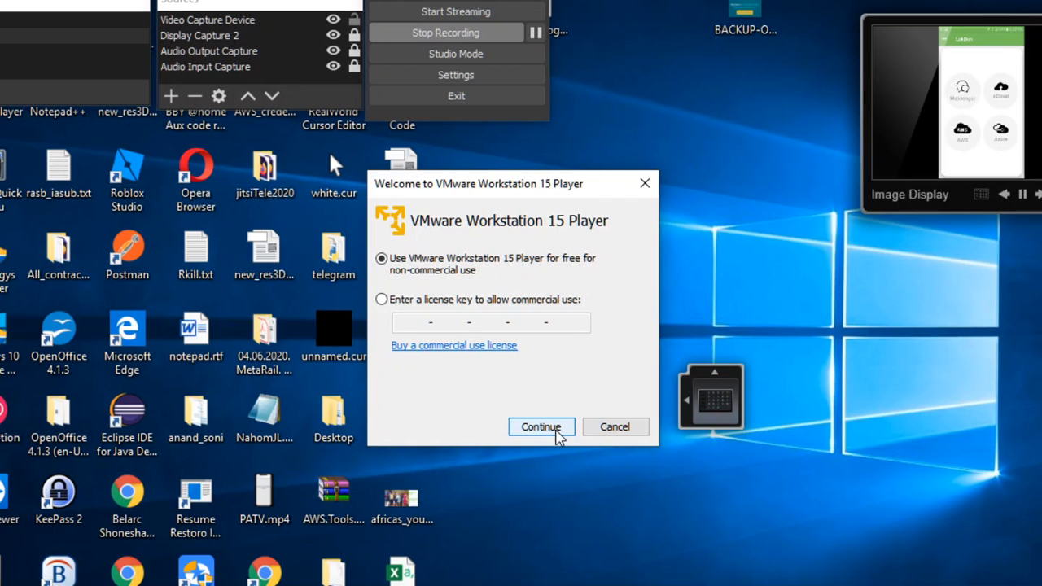
Step: Accept free non-commercial use, finish the welcome, and choose Create a New Virtual Machine
{"action": "left_click", "coordinate": [558, 433]}
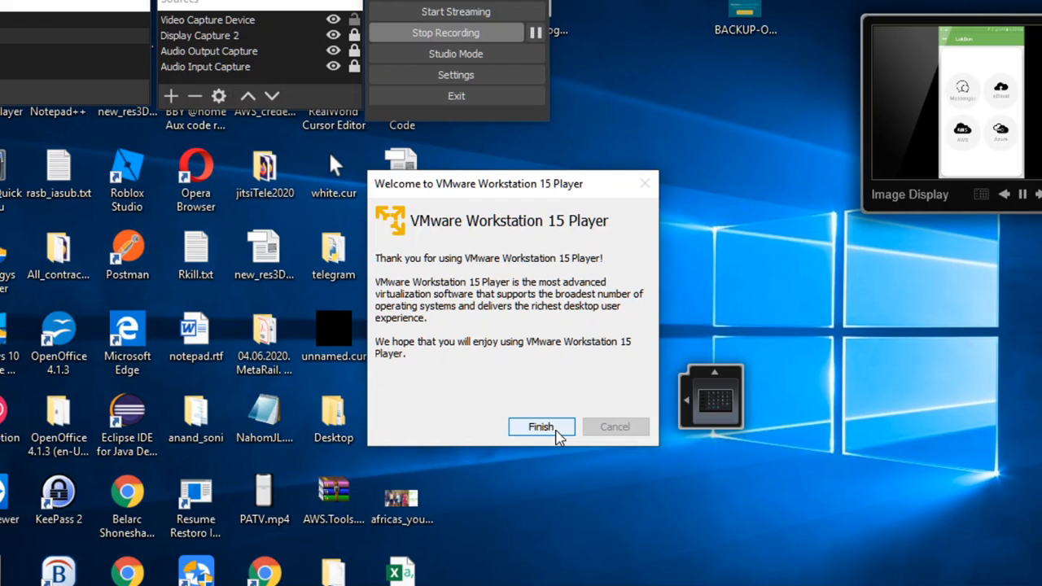
{"action": "left_click", "coordinate": [542, 428]}
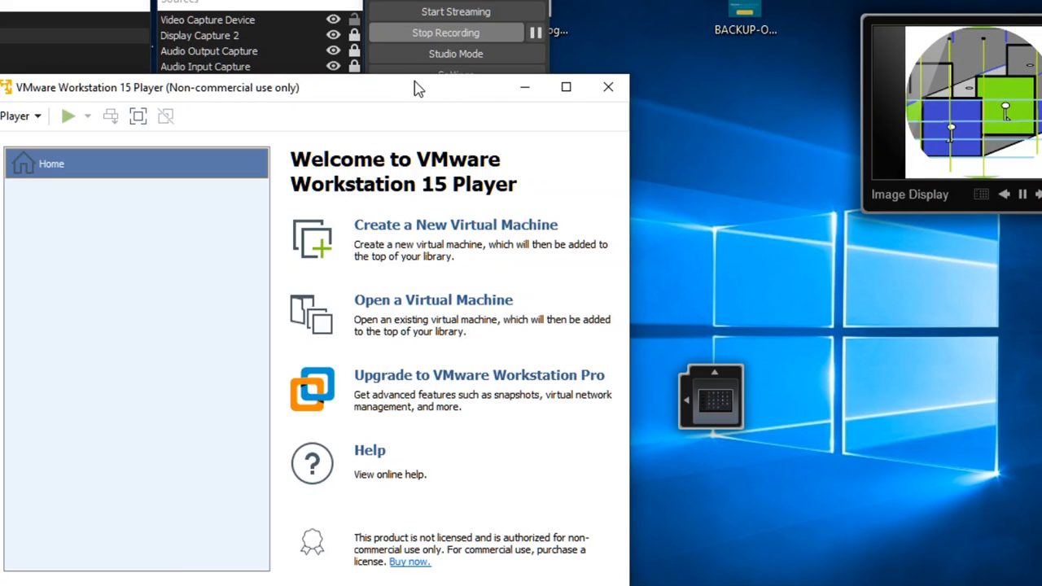
{"action": "left_click_drag", "start_coordinate": [415, 88], "coordinate": [641, 66]}
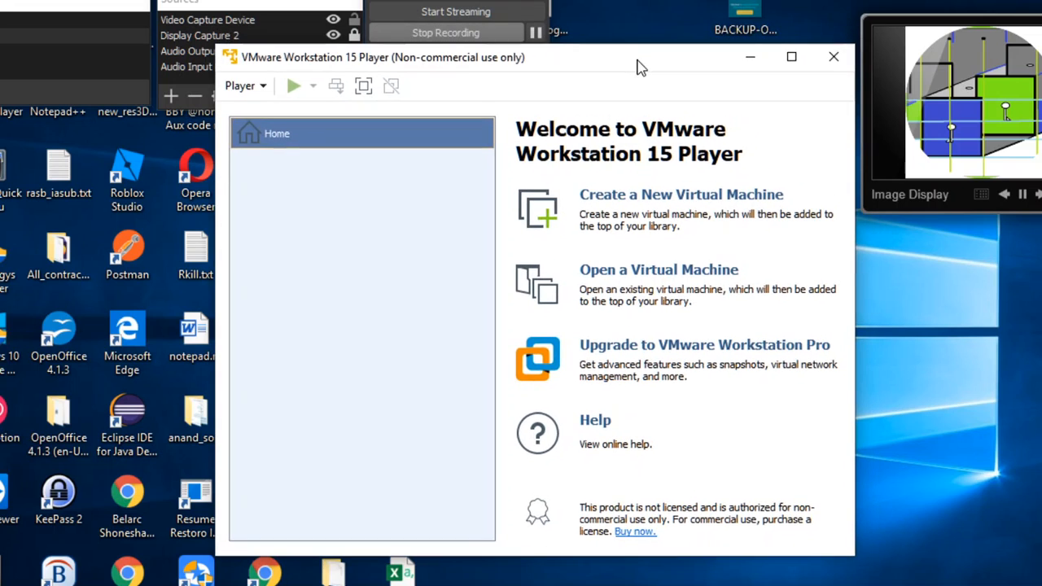
{"action": "left_click", "coordinate": [610, 202]}
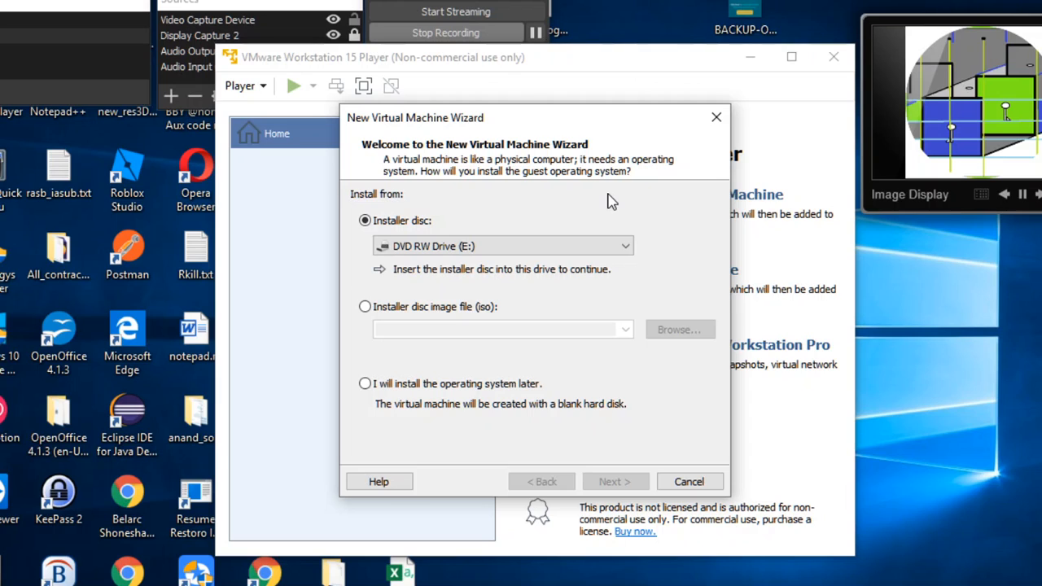
Step: Choose the Windows 10 enterprise ISO, found by searching Downloads for '.is', as the installer disc image
{"action": "left_click", "coordinate": [442, 248]}
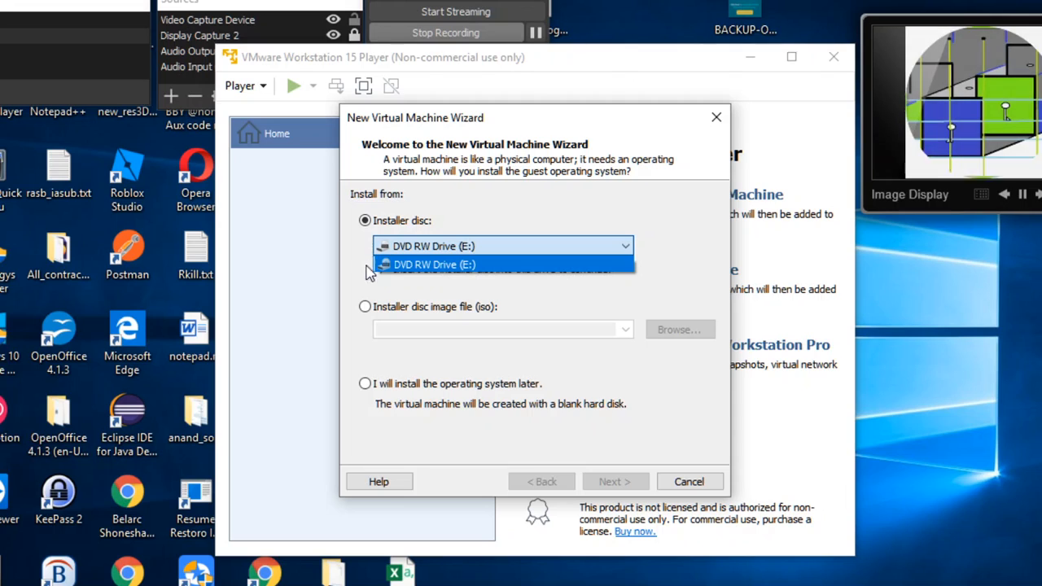
{"action": "left_click", "coordinate": [366, 316]}
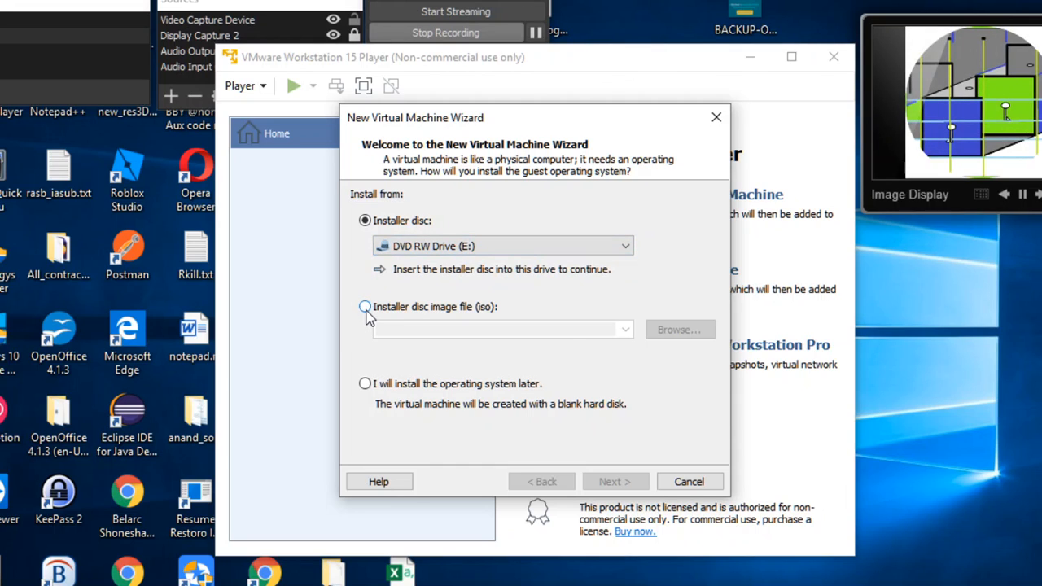
{"action": "left_click", "coordinate": [365, 311]}
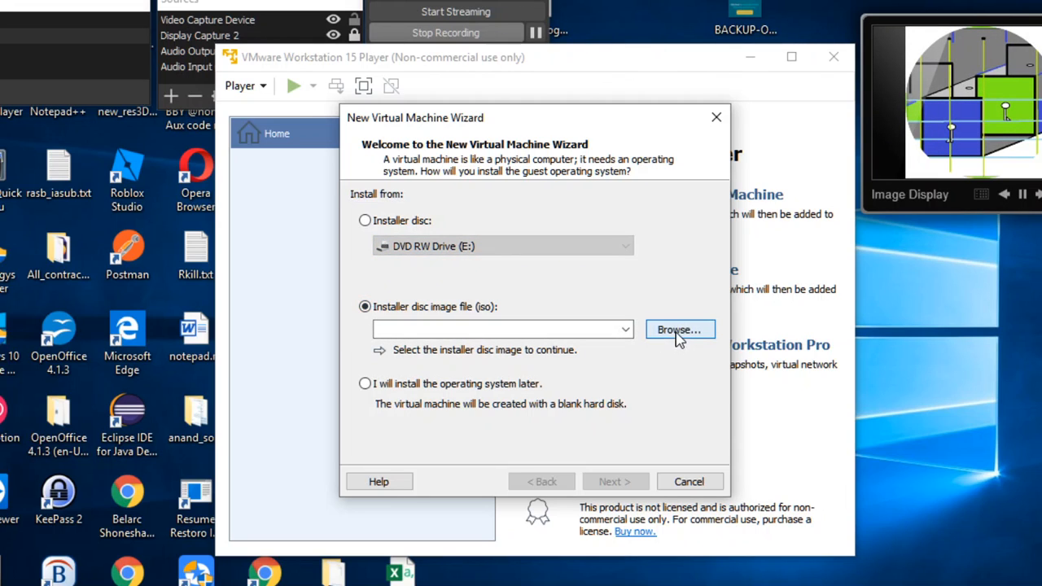
{"action": "left_click", "coordinate": [678, 333]}
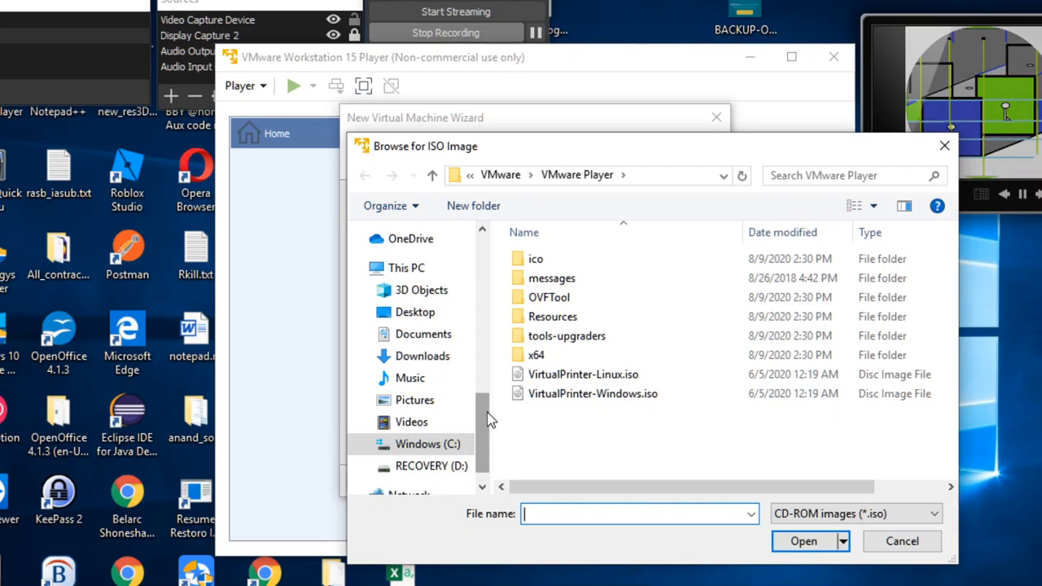
{"action": "left_click", "coordinate": [423, 360]}
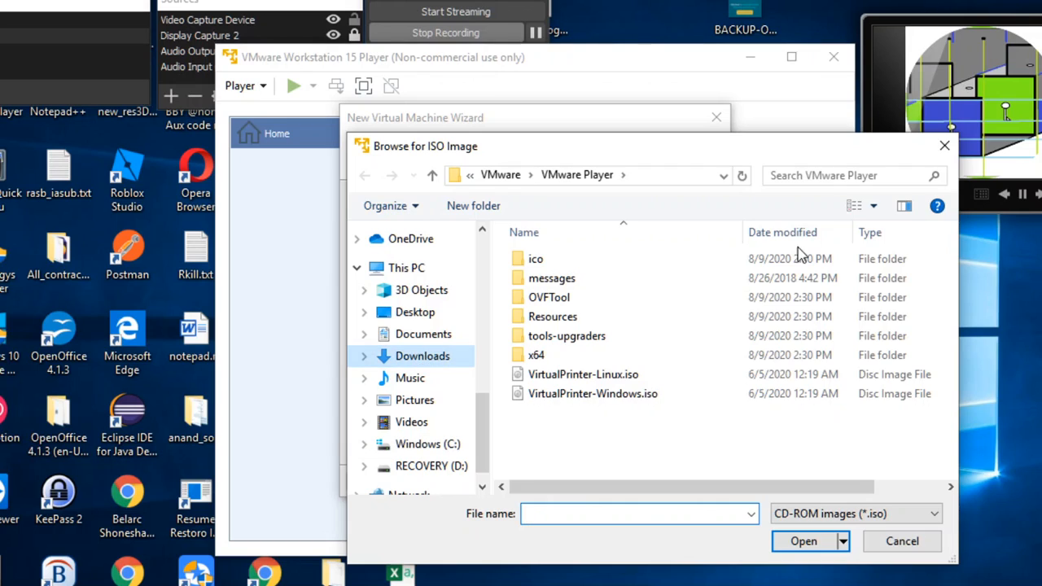
{"action": "left_click", "coordinate": [810, 175]}
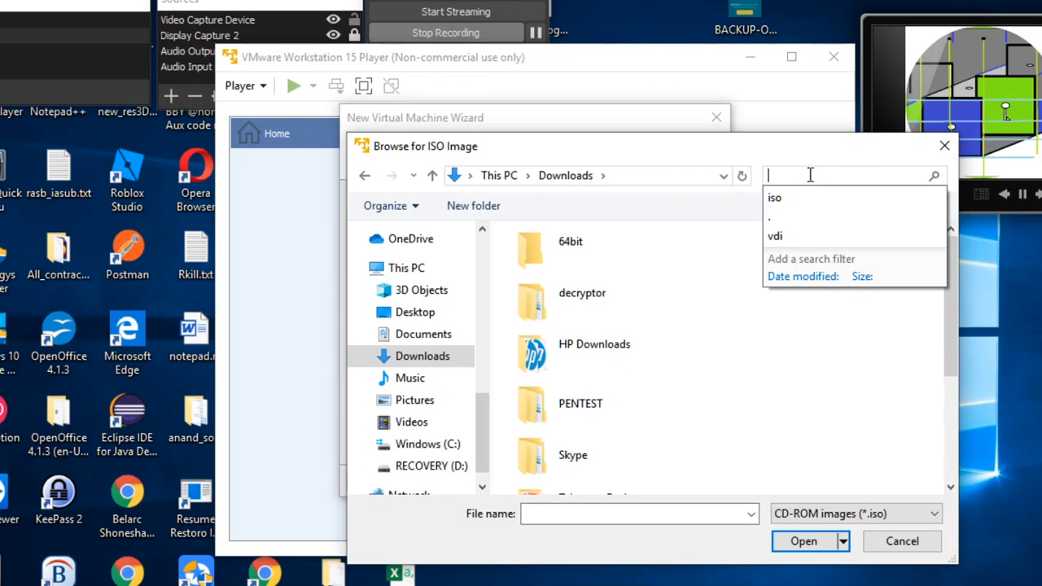
{"action": "type", "text": ".iso"}
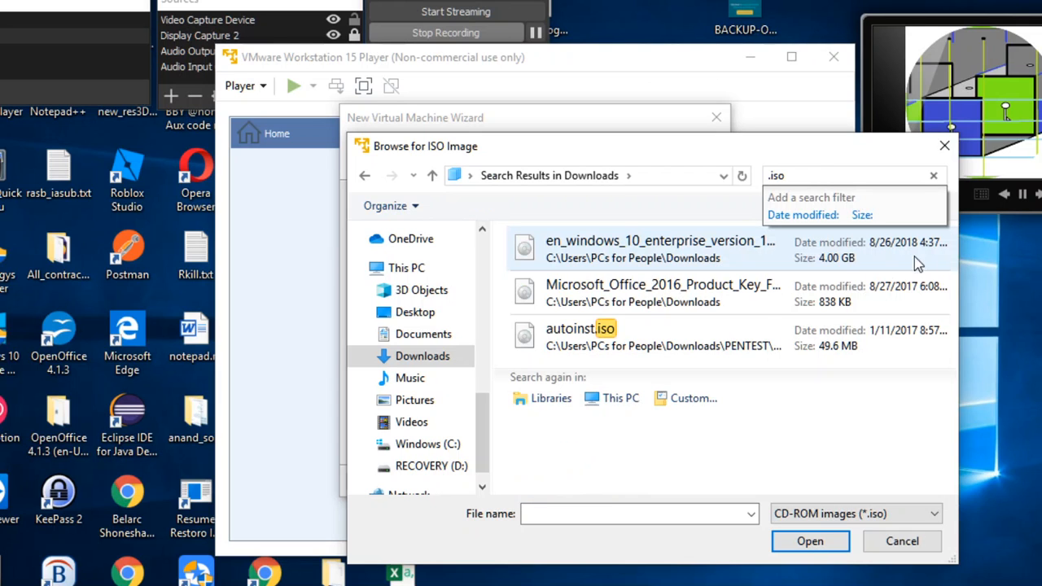
{"action": "double_click", "coordinate": [656, 337]}
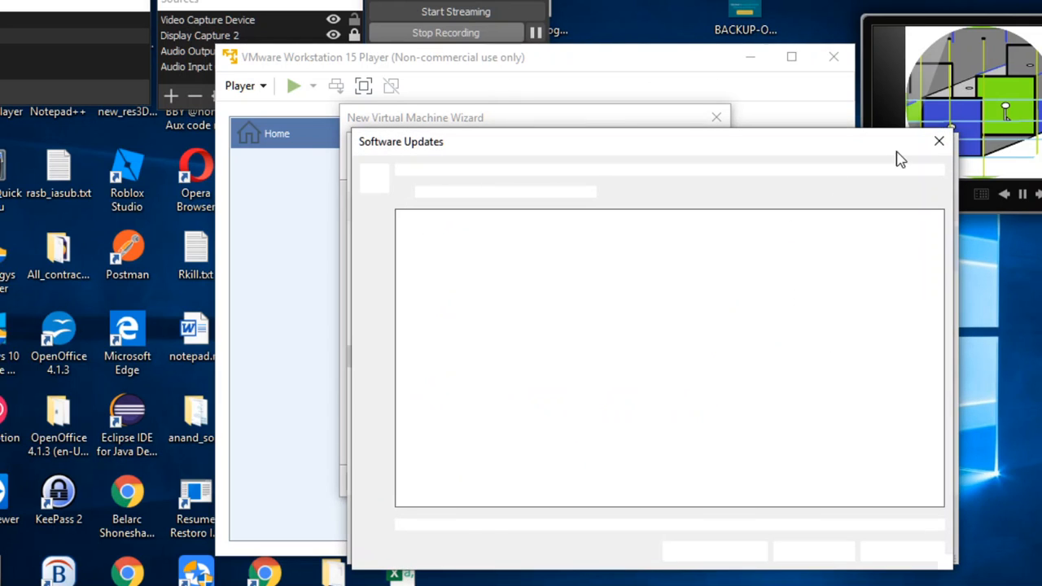
{"action": "left_click", "coordinate": [938, 140]}
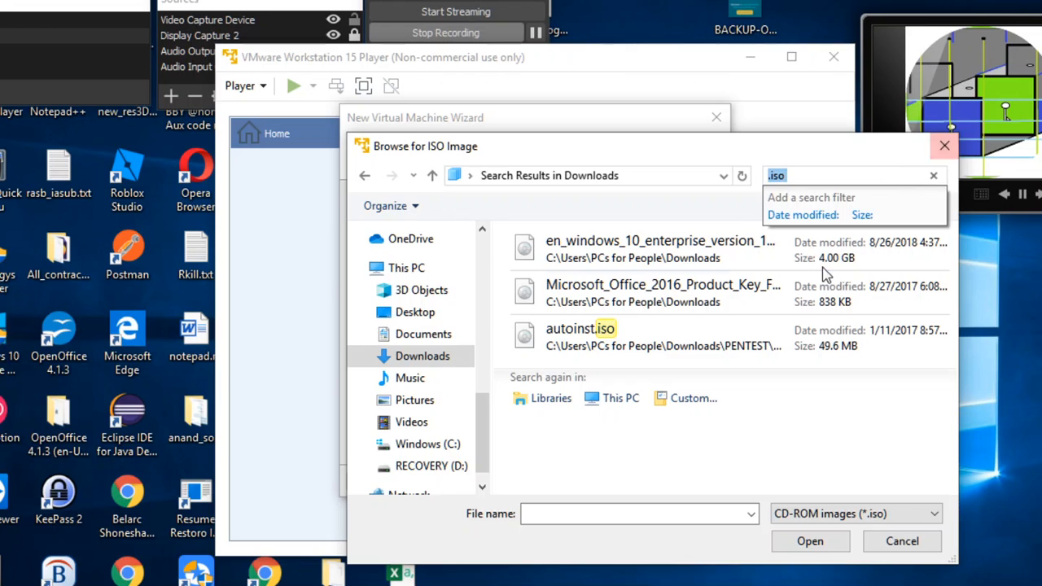
{"action": "double_click", "coordinate": [663, 248]}
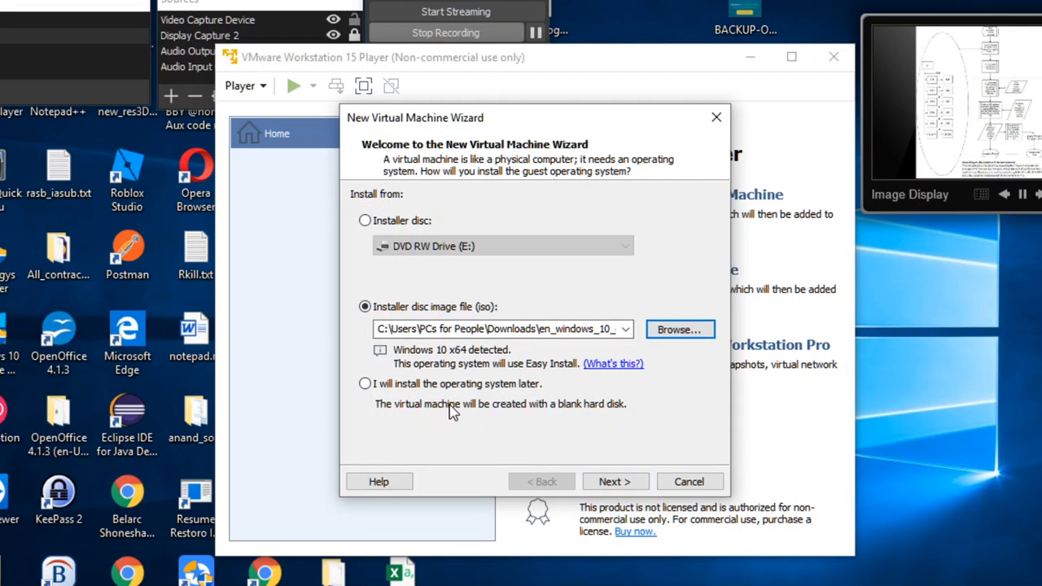
Step: On the Easy Install page, enter the Windows product key, leave the password blank, and continue
{"action": "left_click", "coordinate": [621, 484]}
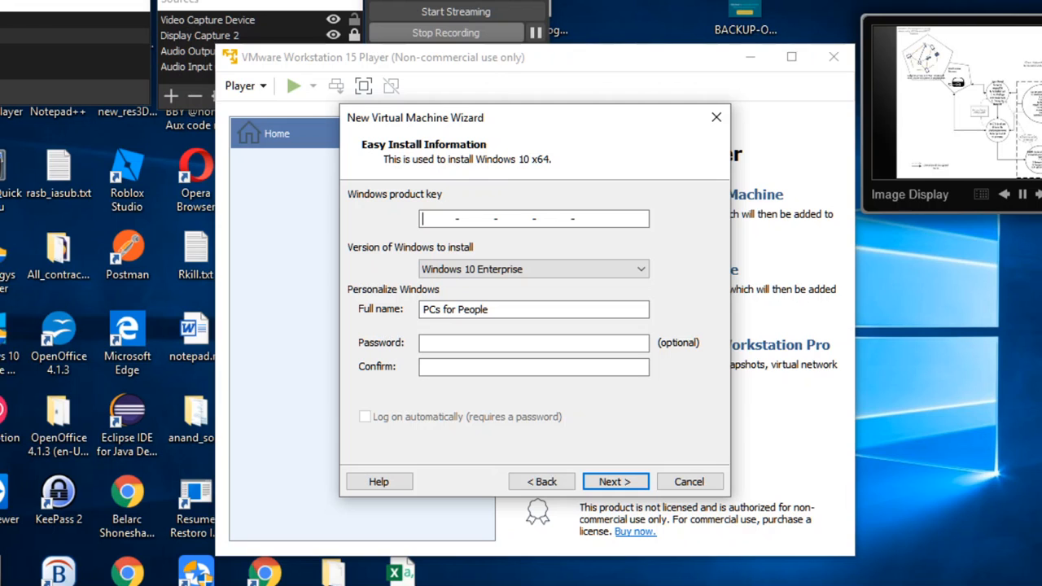
{"action": "mouse_move", "coordinate": [333, 574]}
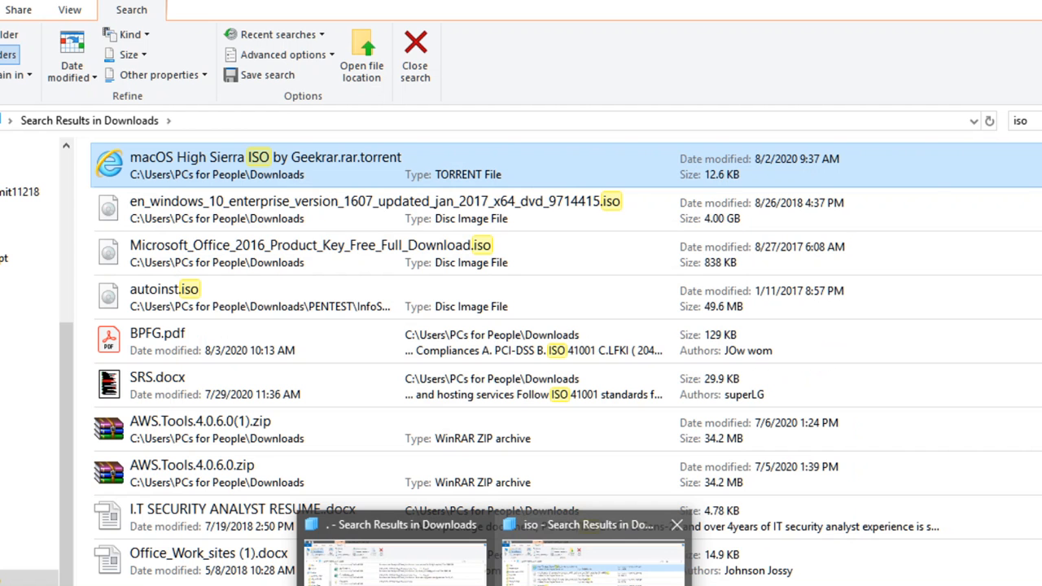
{"action": "left_click", "coordinate": [593, 554]}
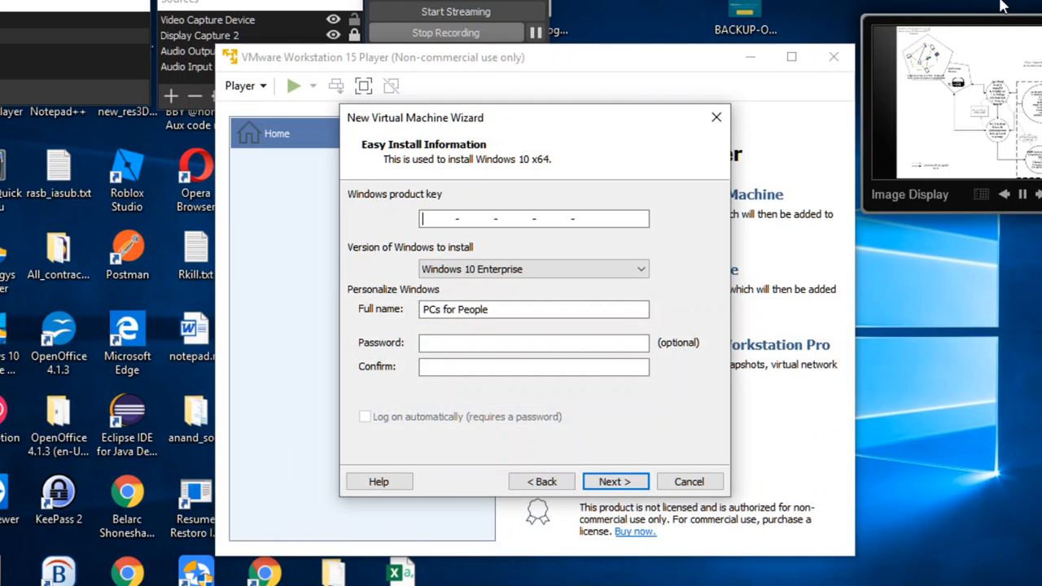
{"action": "left_click", "coordinate": [456, 218]}
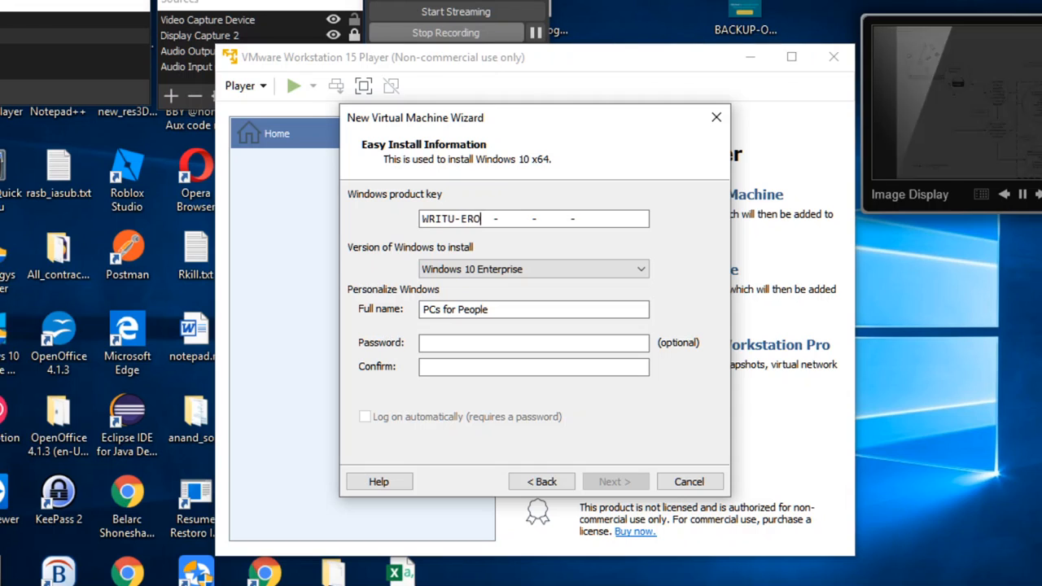
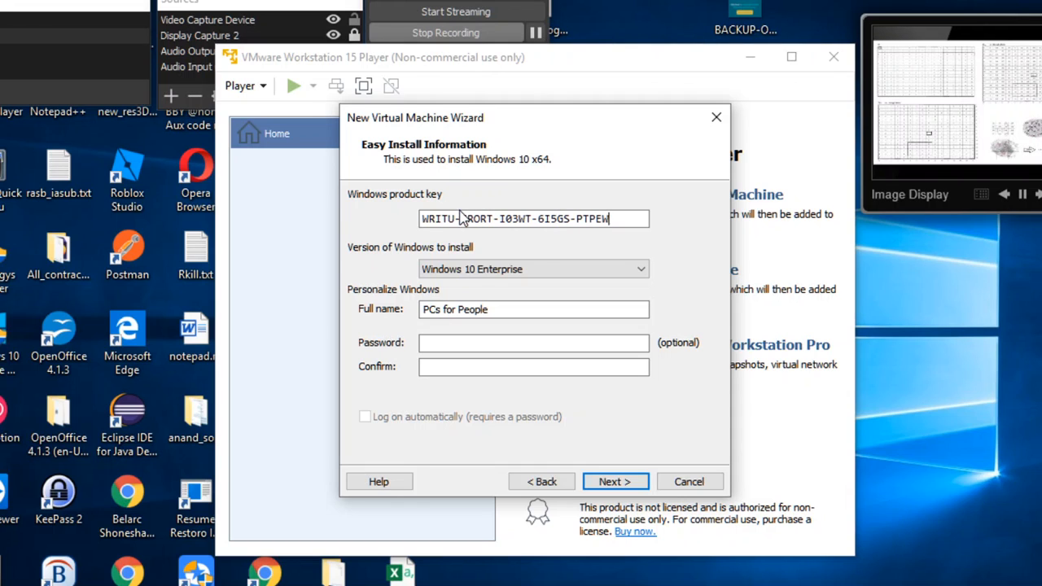
{"action": "left_click", "coordinate": [511, 338]}
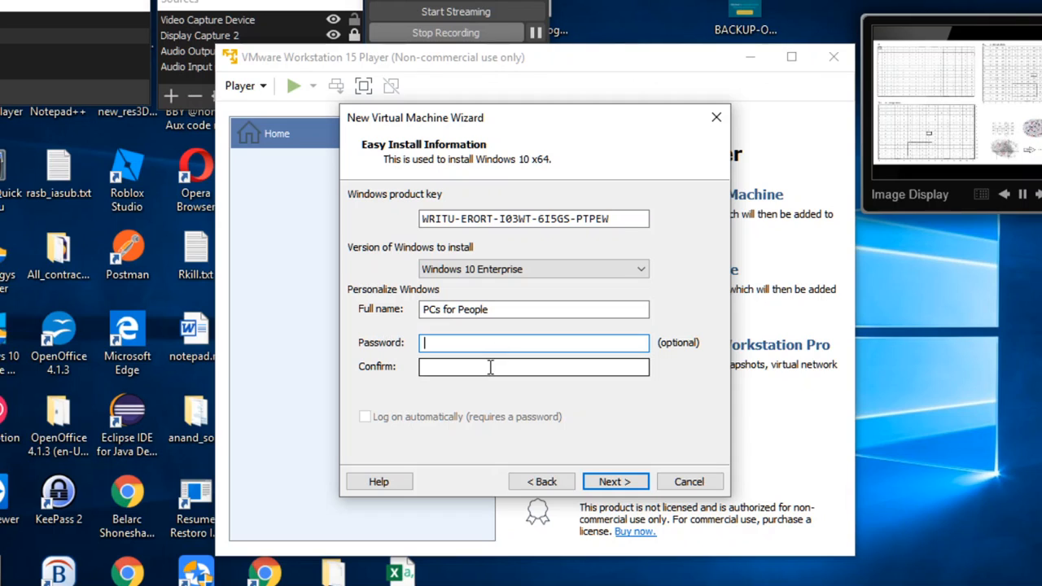
{"action": "left_click", "coordinate": [491, 368]}
{"action": "left_click", "coordinate": [610, 482]}
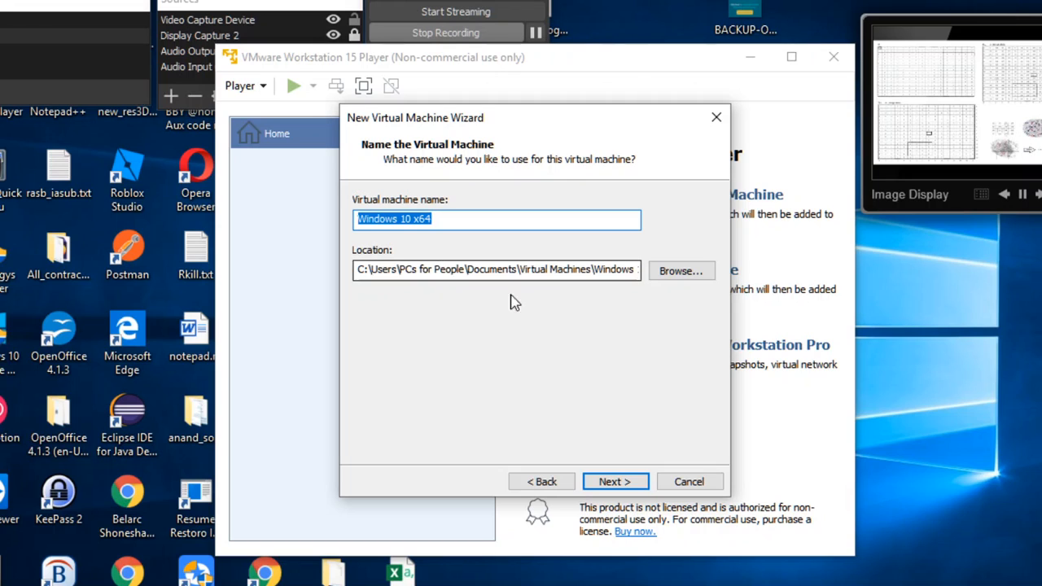
Step: Keep the default name Windows 10 x64 and set the maximum disk size to 20 GB
{"action": "left_click", "coordinate": [611, 481]}
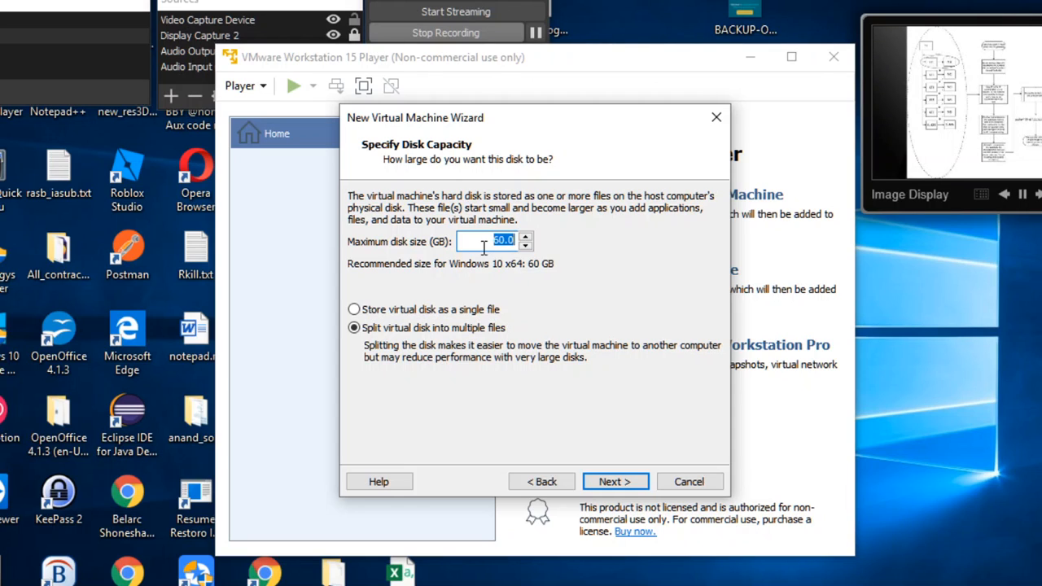
{"action": "left_click", "coordinate": [498, 239]}
{"action": "type", "text": "5"}
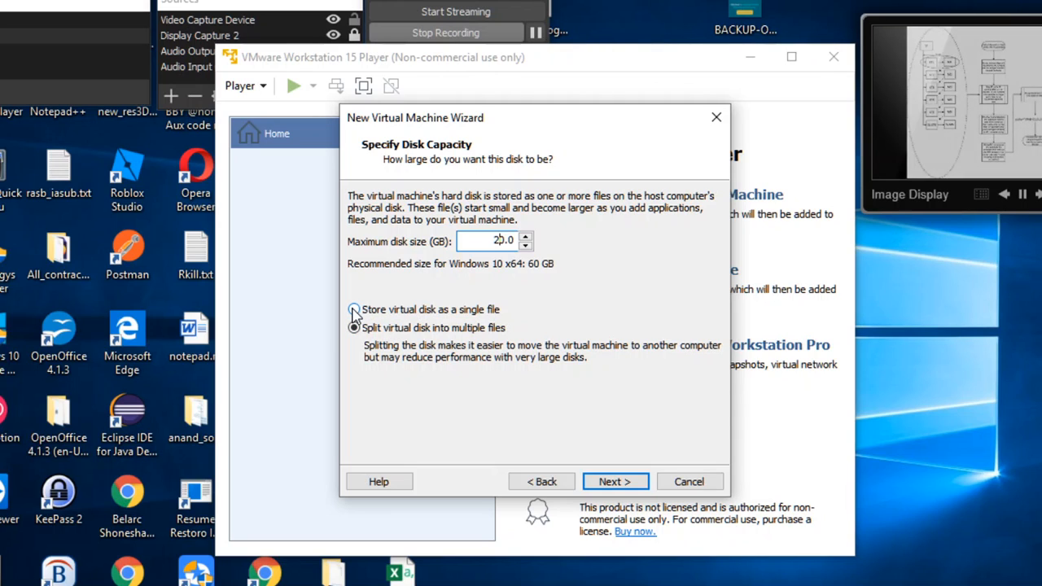
{"action": "left_click", "coordinate": [616, 482]}
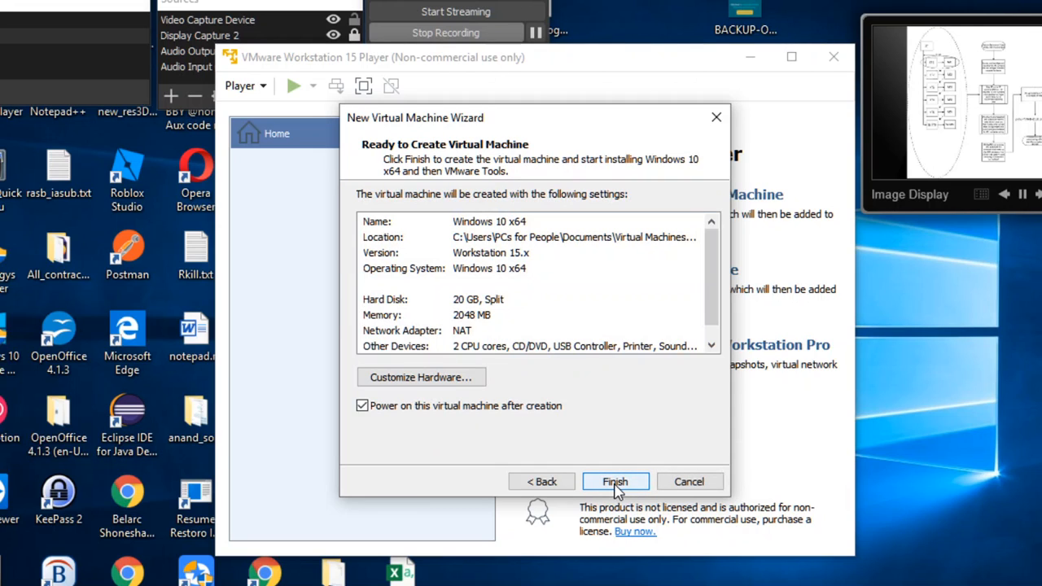
Step: Finish the wizard and wait while the Windows 10 x64 virtual disk is created
{"action": "left_click", "coordinate": [616, 482]}
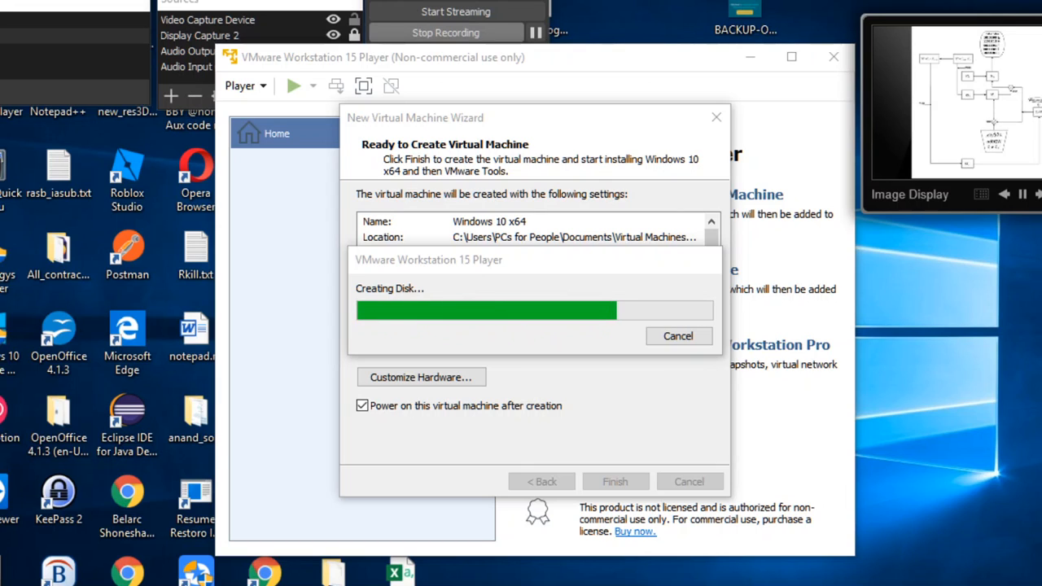
{"action": "mouse_move", "coordinate": [806, 582]}
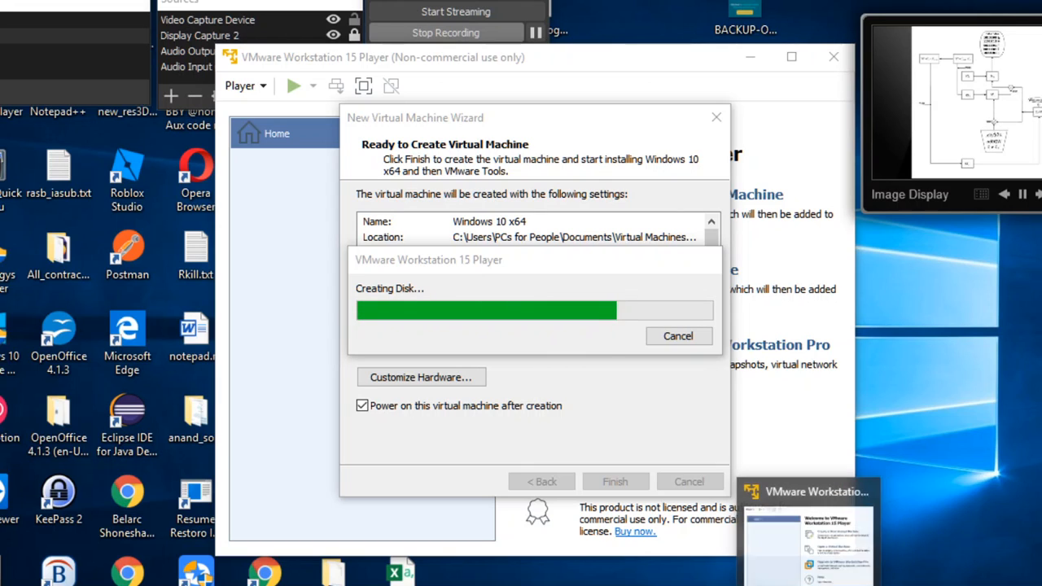
{"action": "mouse_move", "coordinate": [537, 582]}
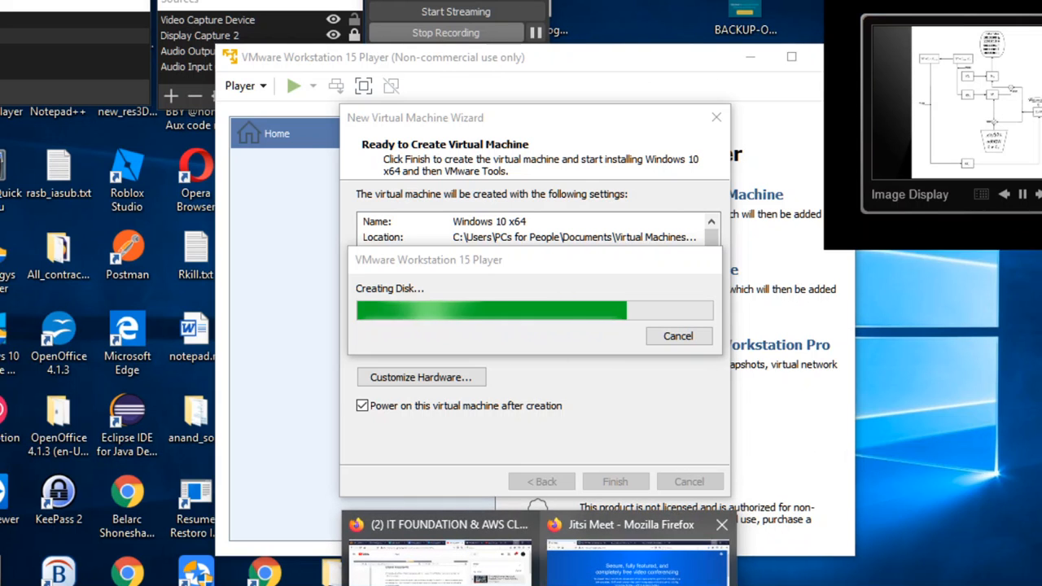
{"action": "left_click", "coordinate": [482, 579]}
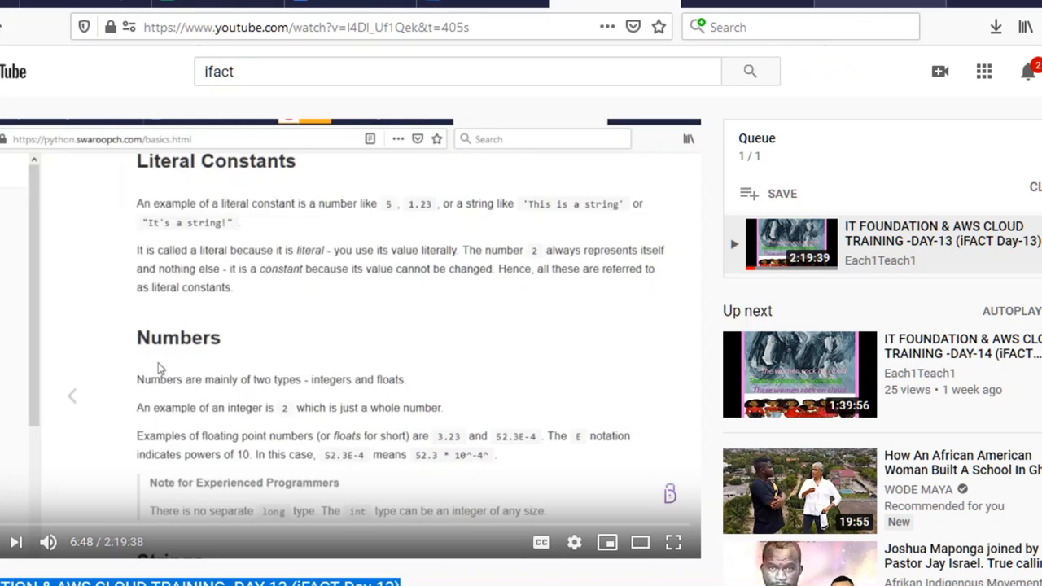
{"action": "left_click", "coordinate": [876, 3]}
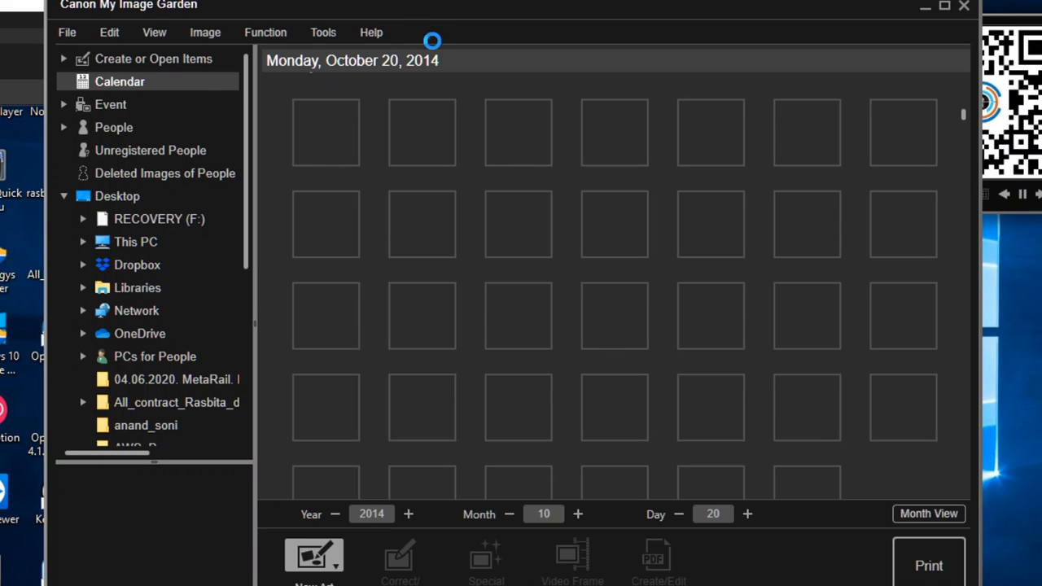
Step: Minimize the Canon My Image Garden window
{"action": "left_click", "coordinate": [924, 13]}
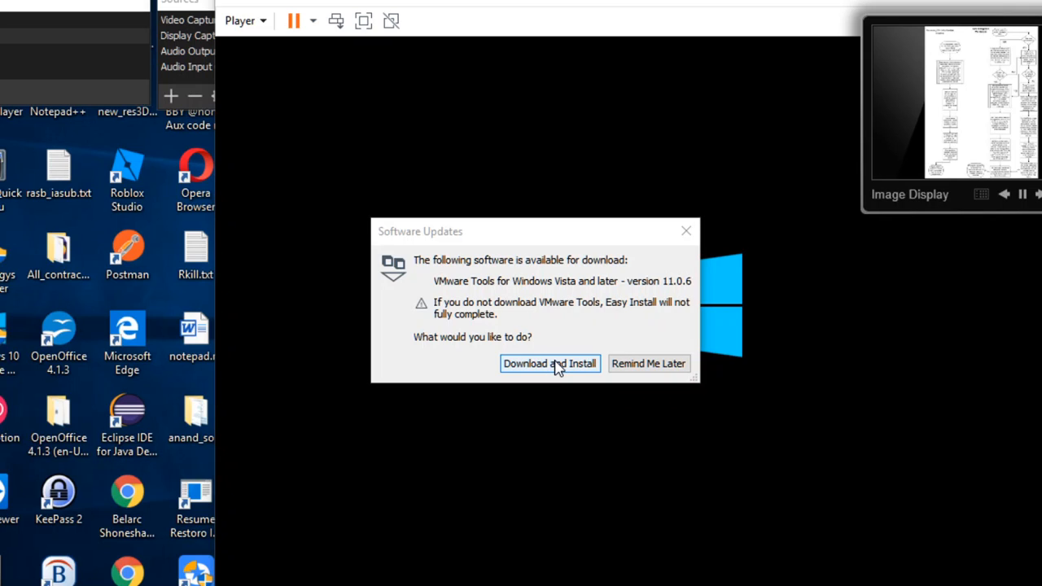
Step: Choose Download and Install for VMware Tools 11.0.6 in the Software Updates prompt
{"action": "left_click", "coordinate": [558, 366]}
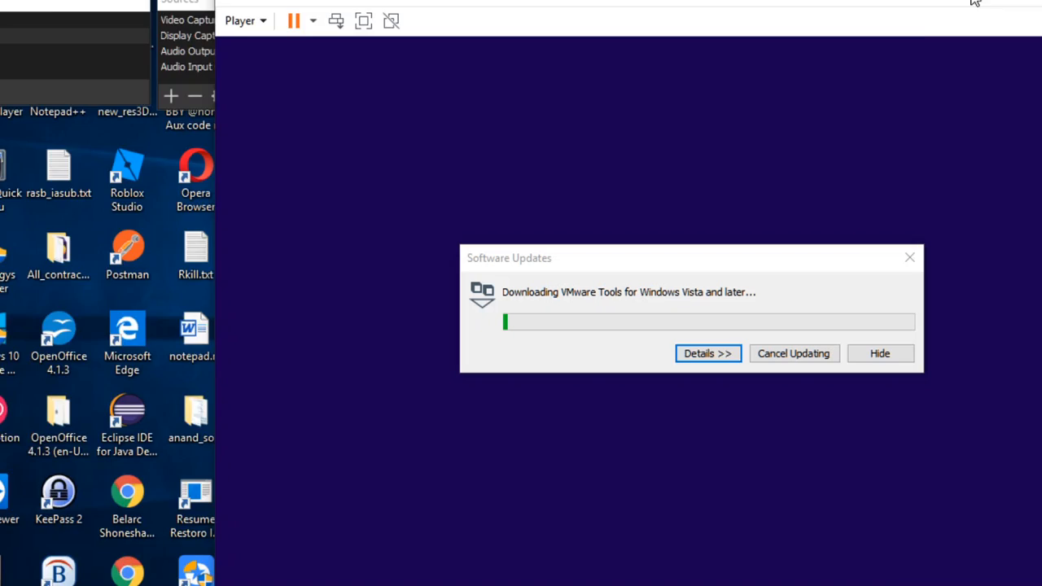
{"action": "left_click_drag", "start_coordinate": [975, 0], "coordinate": [821, 0]}
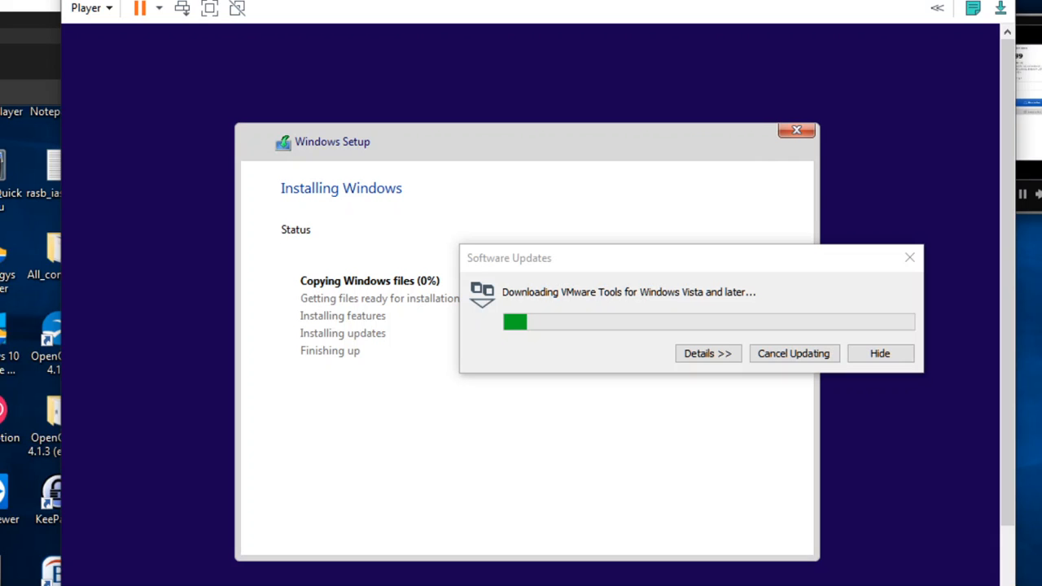
Step: Drag the VMware Tools download window to the top of the VM screen
{"action": "left_click", "coordinate": [700, 260]}
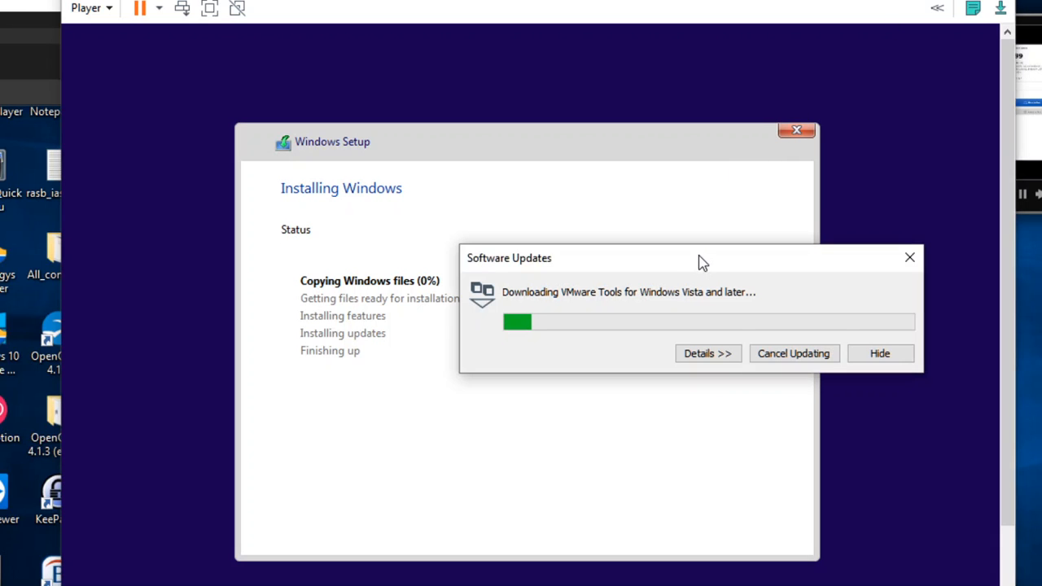
{"action": "left_click_drag", "start_coordinate": [701, 260], "coordinate": [600, 70]}
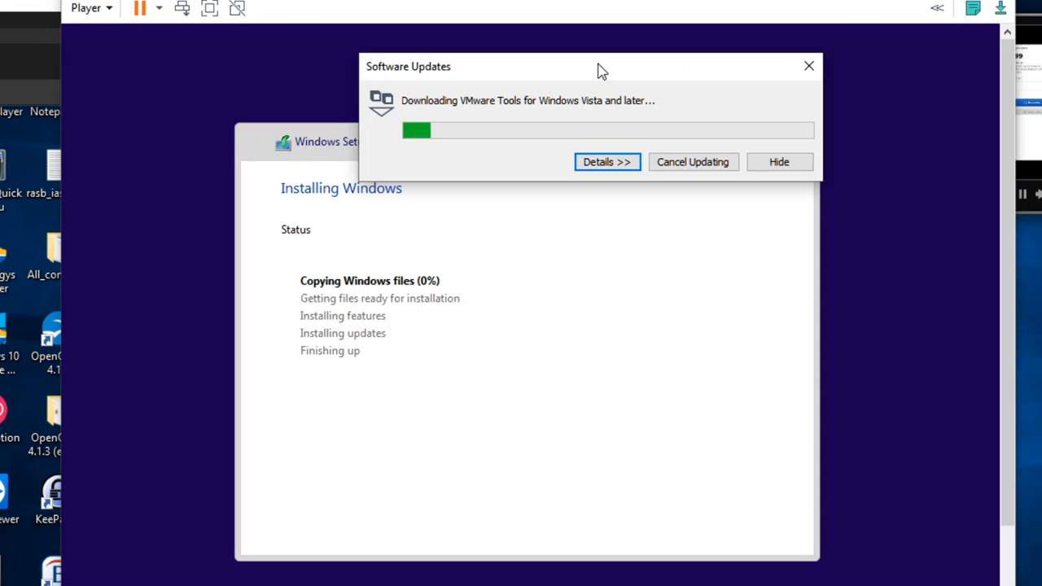